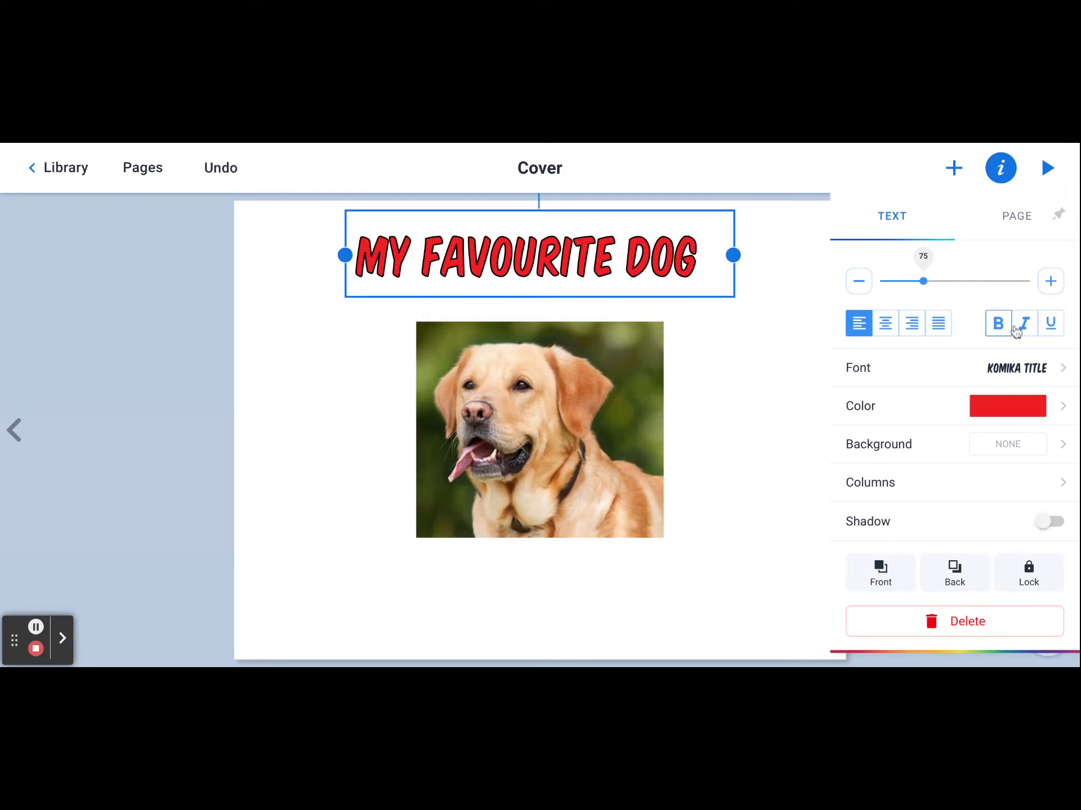
- Set the cover title's font to Pacifico and widen its text box so the title fits on one line
left_click(1063, 374)
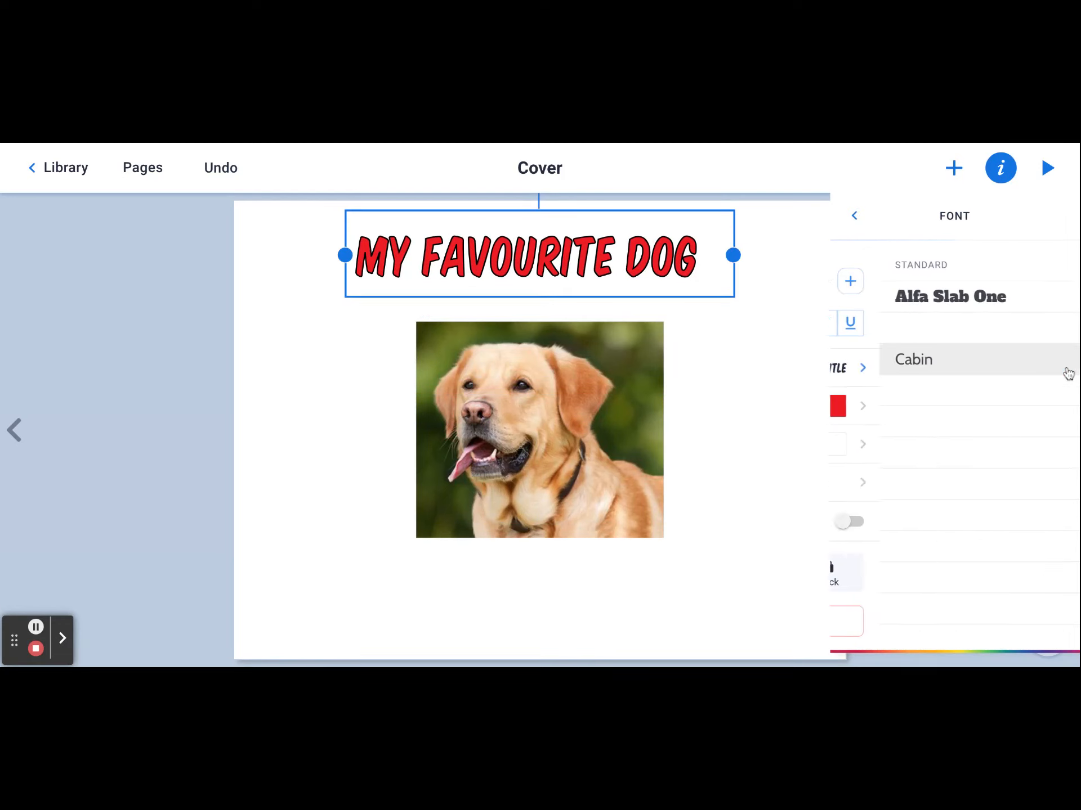
scroll(921, 543, "down", 5)
scroll(923, 541, "down", 10)
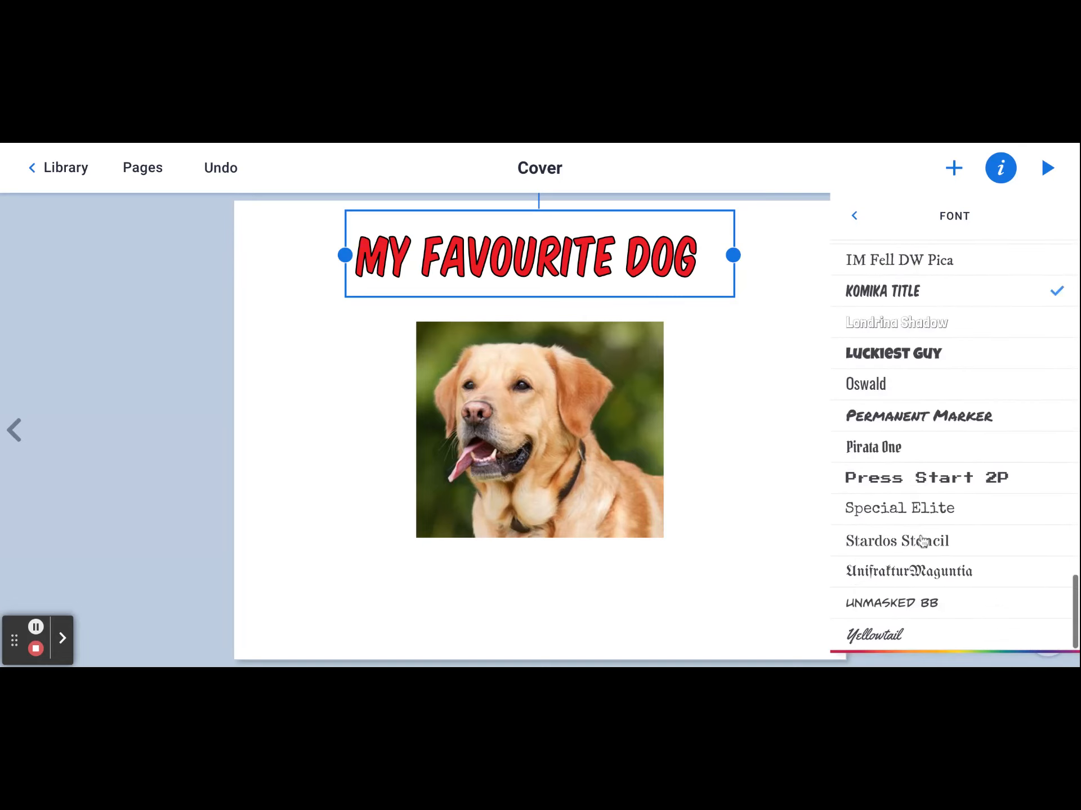
scroll(923, 551, "up", 10)
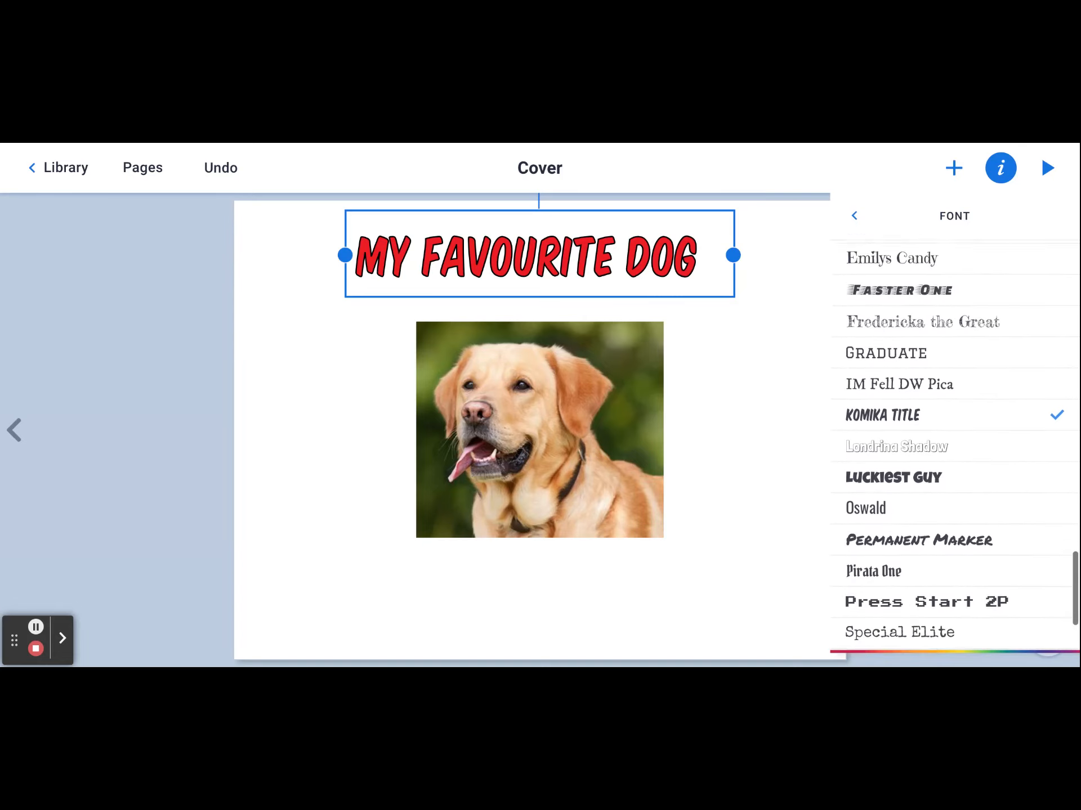
scroll(923, 555, "up", 1)
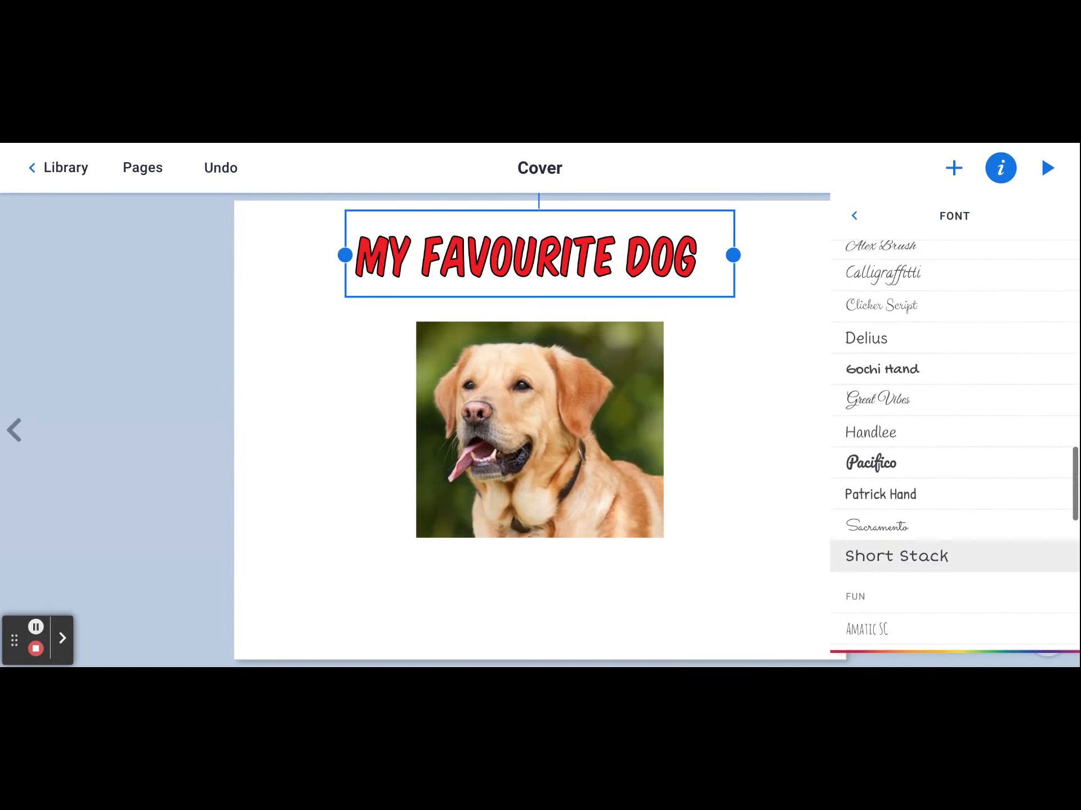
left_click(884, 464)
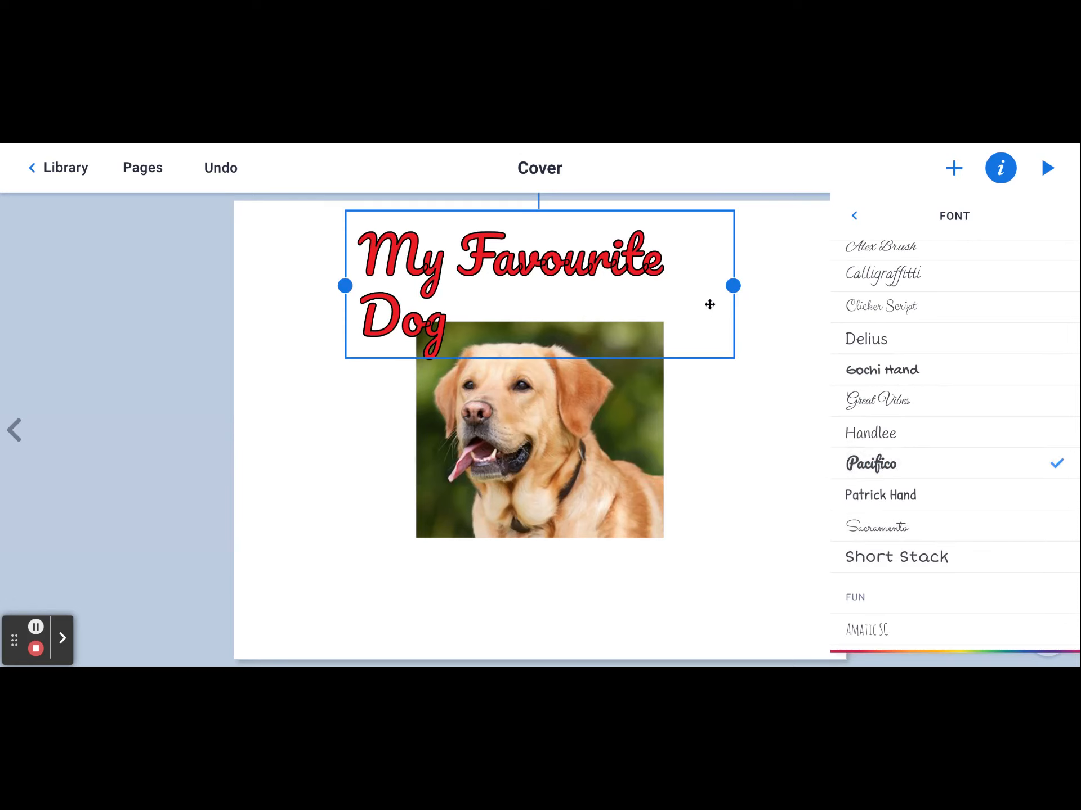
left_click_drag(733, 286, 810, 275)
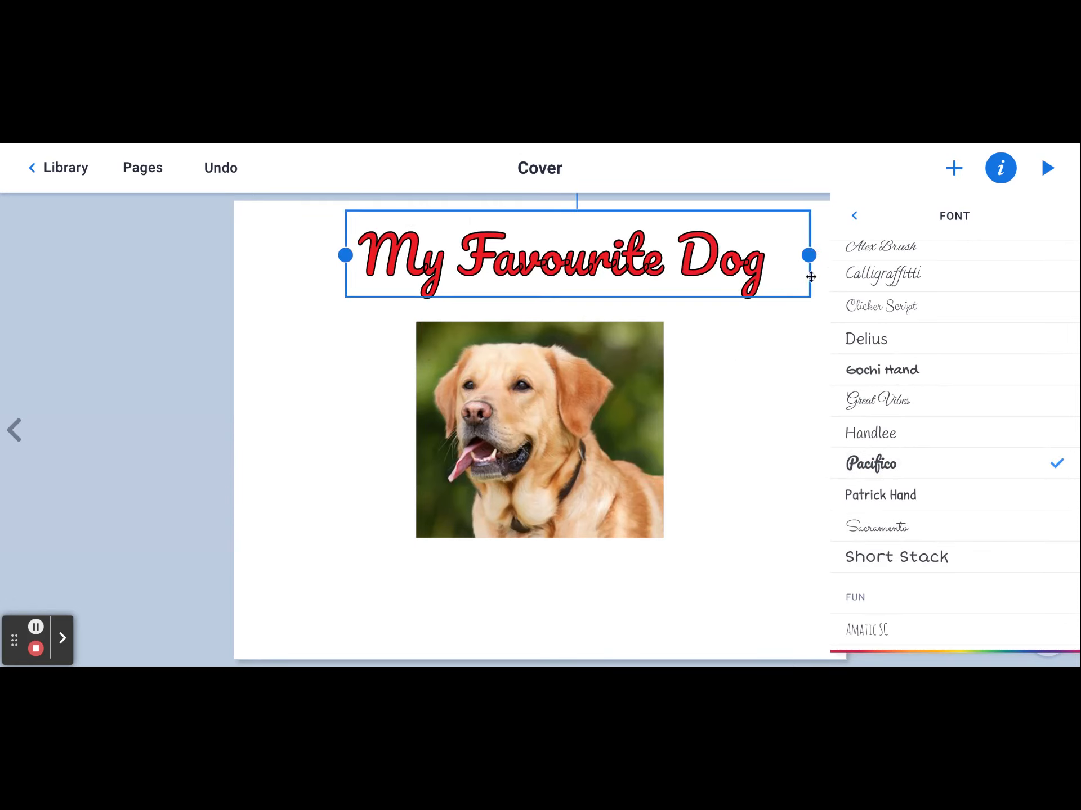
left_click(855, 216)
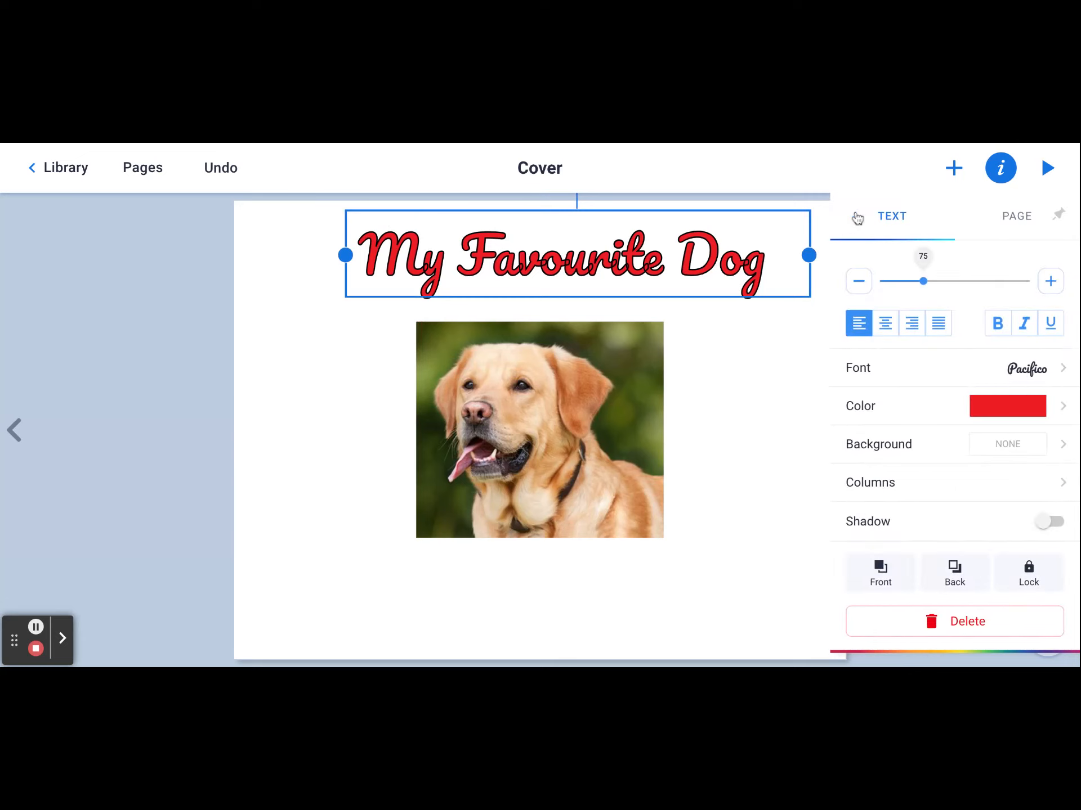
- Recolour the title with the recent dark navy blue and shift it left to centre it above the dog photo
left_click(1063, 406)
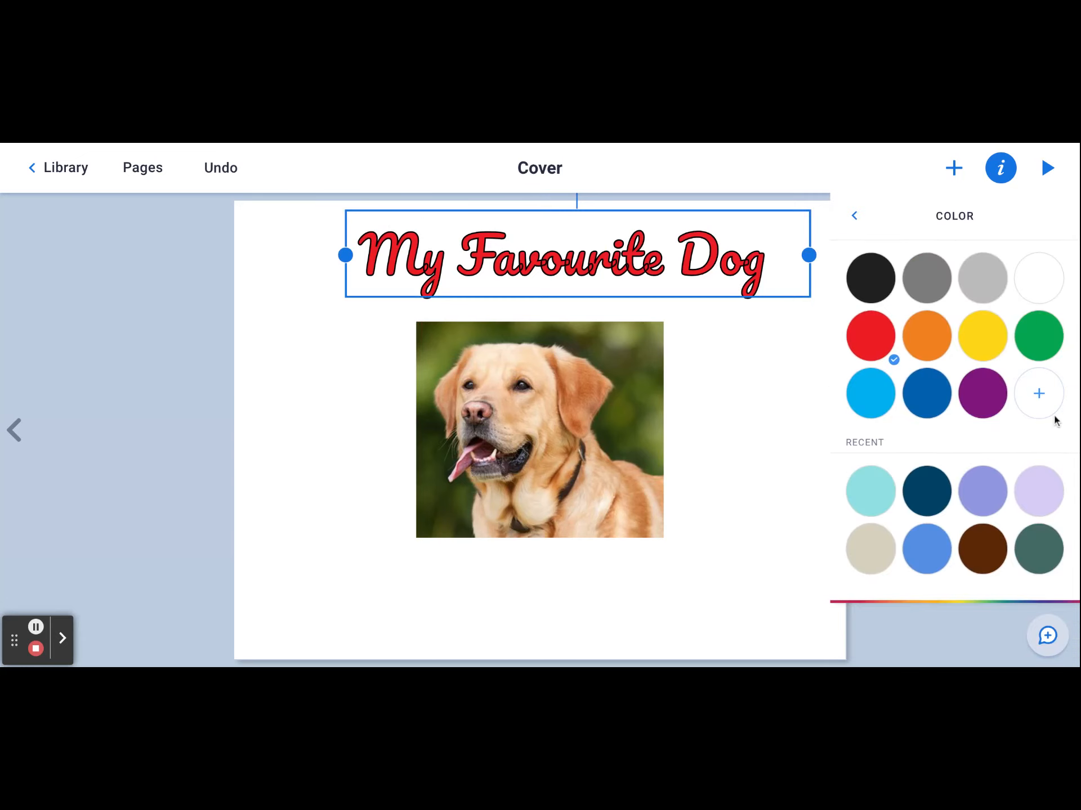
left_click(923, 491)
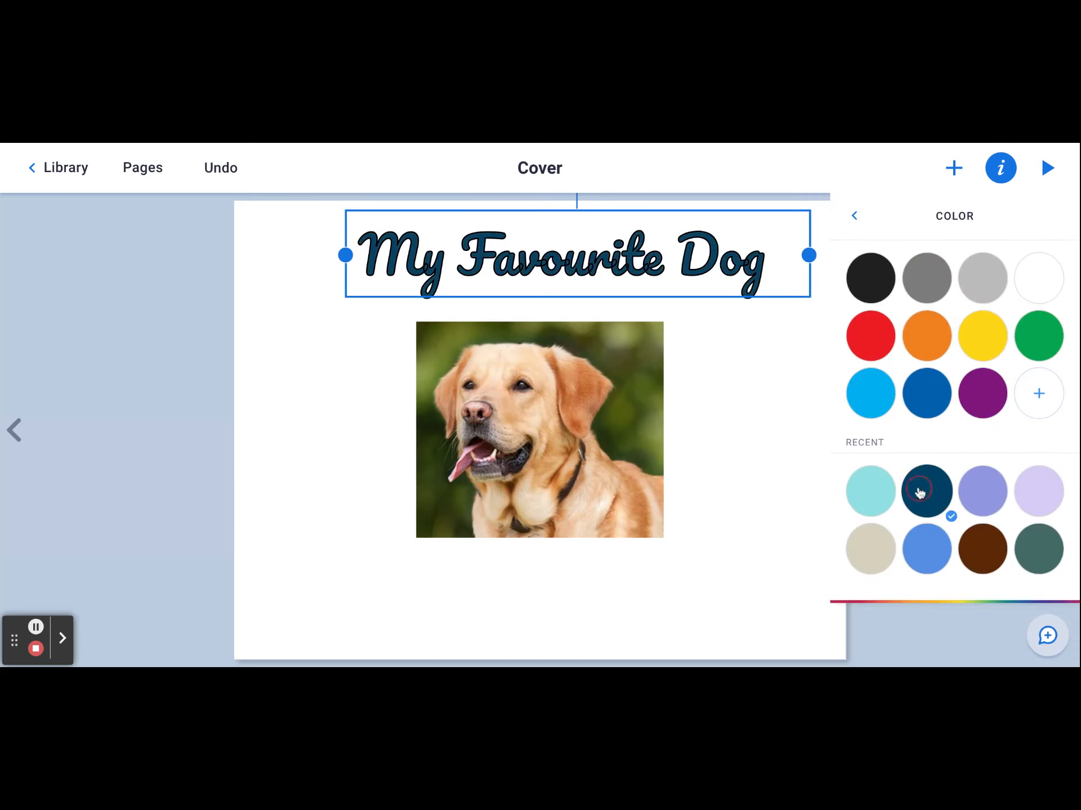
left_click(751, 374)
left_click(630, 249)
left_click_drag(629, 246, 597, 247)
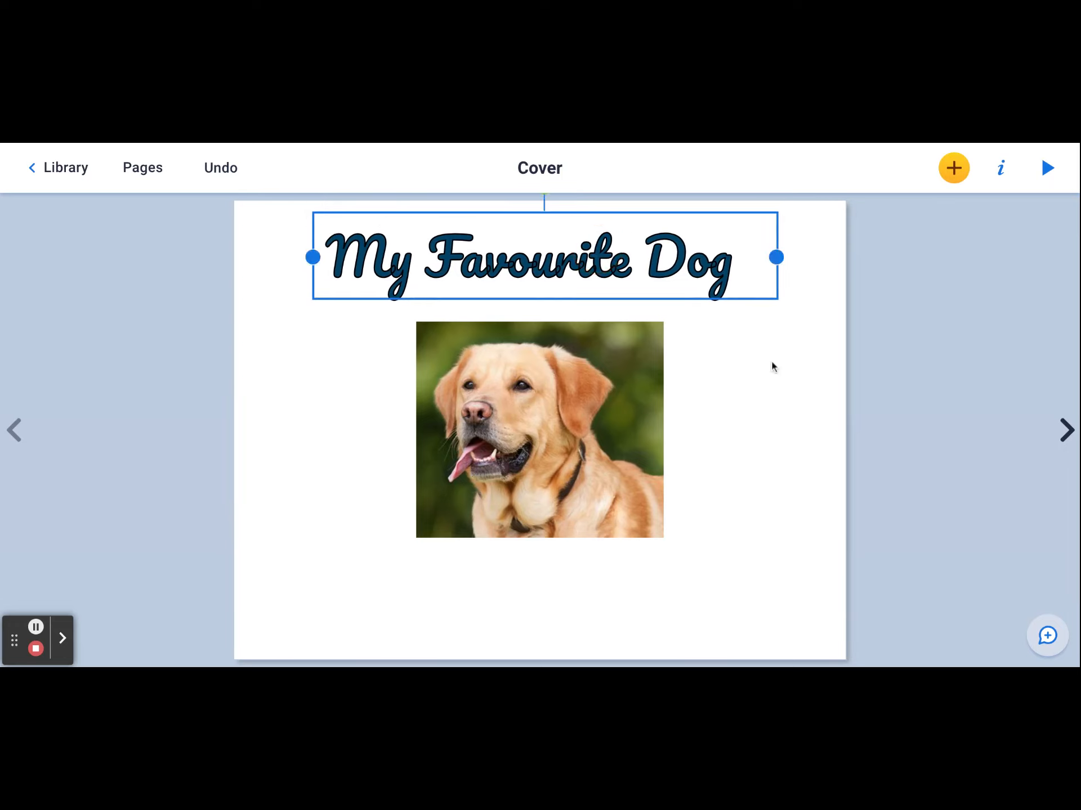
left_click(758, 535)
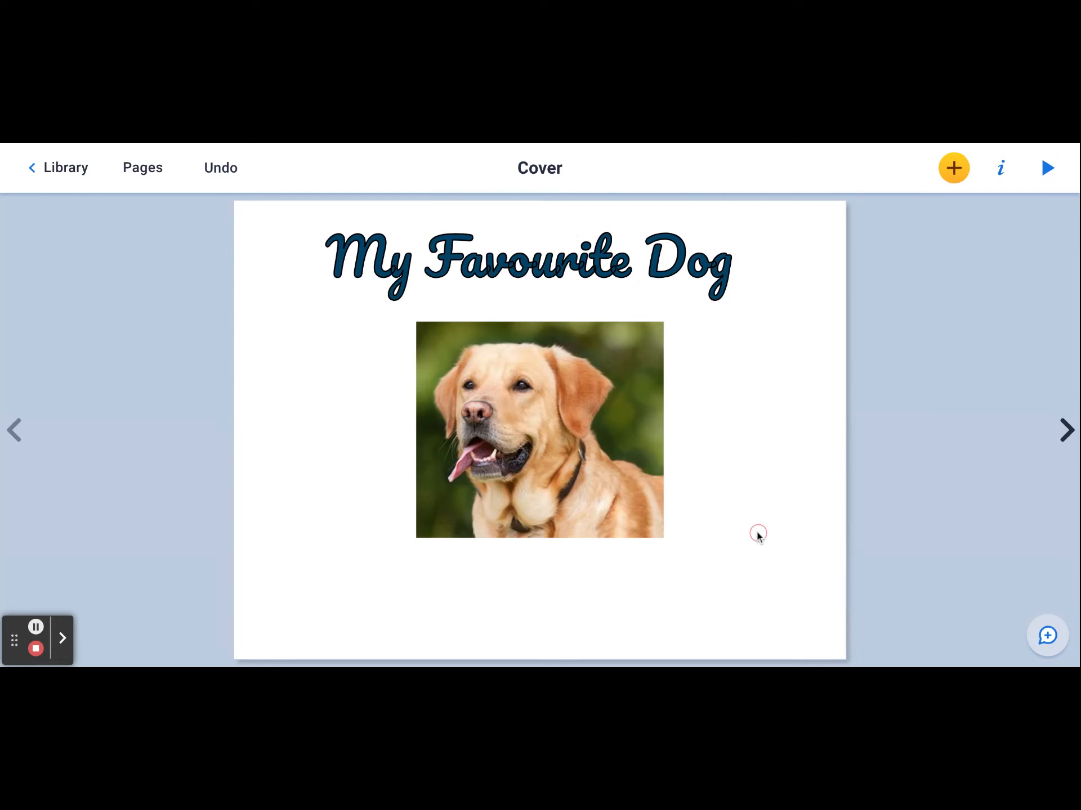
- Start a Pen drawing on the cover and choose the fill tool with the green grass magic ink
left_click(953, 170)
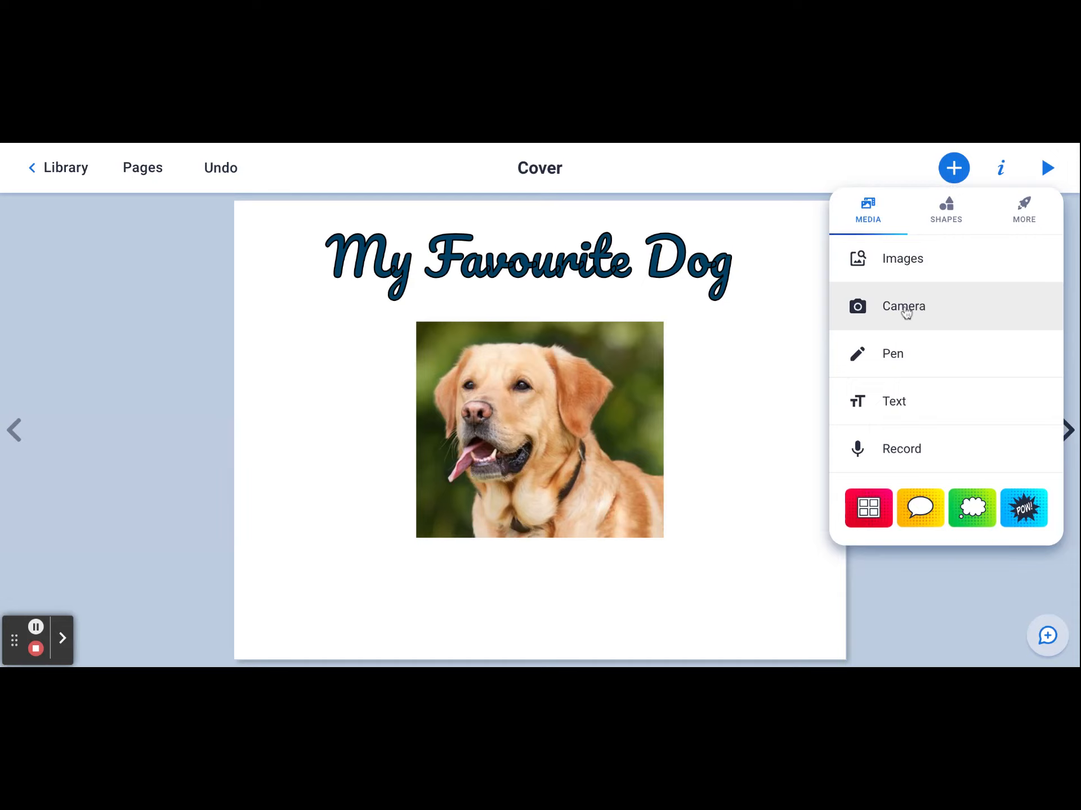
left_click(897, 355)
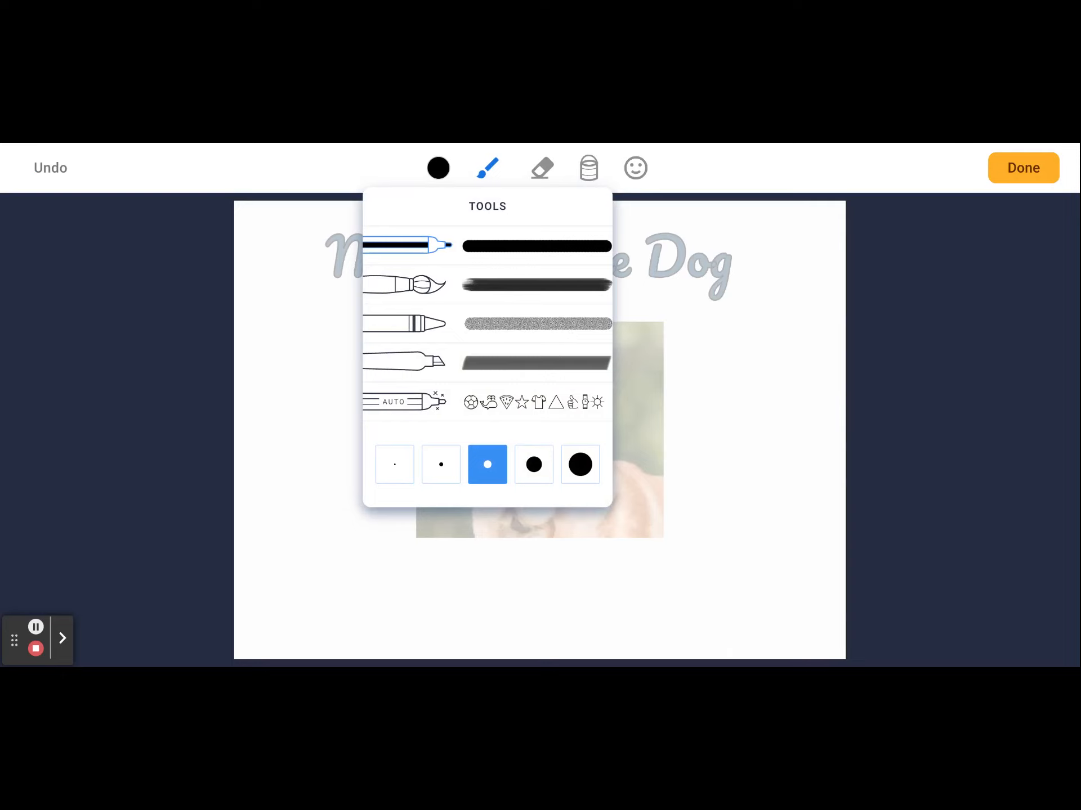
left_click(550, 241)
left_click(489, 170)
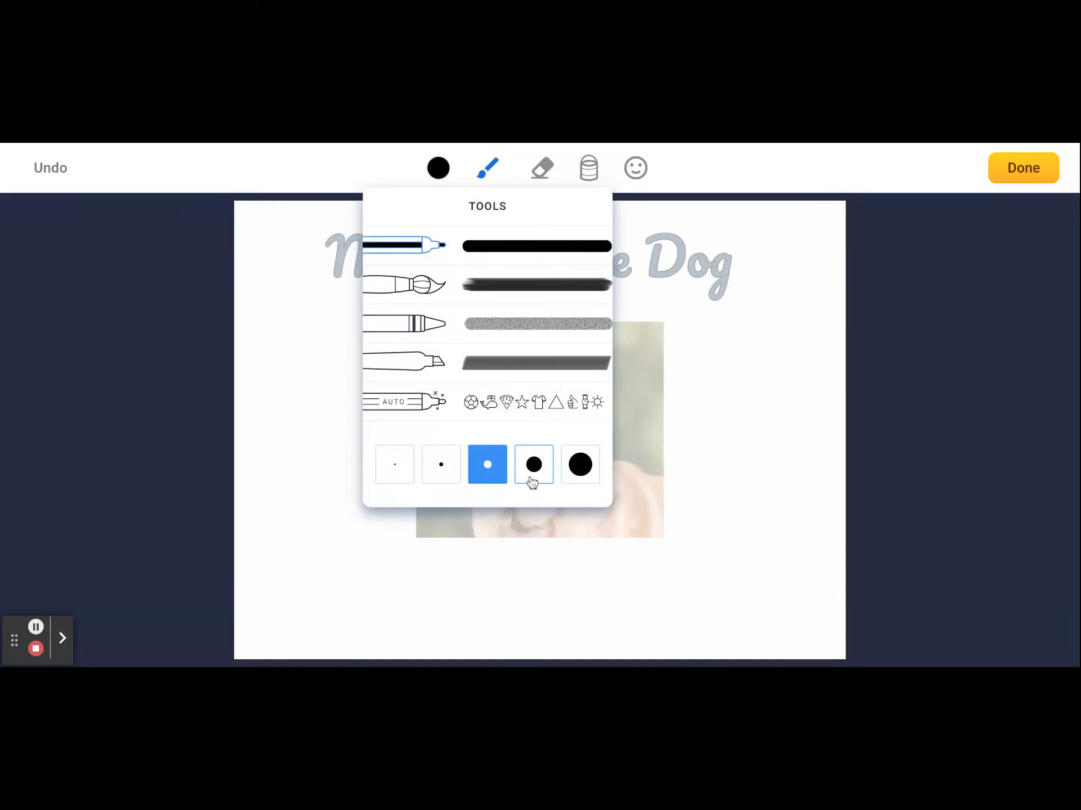
left_click(589, 169)
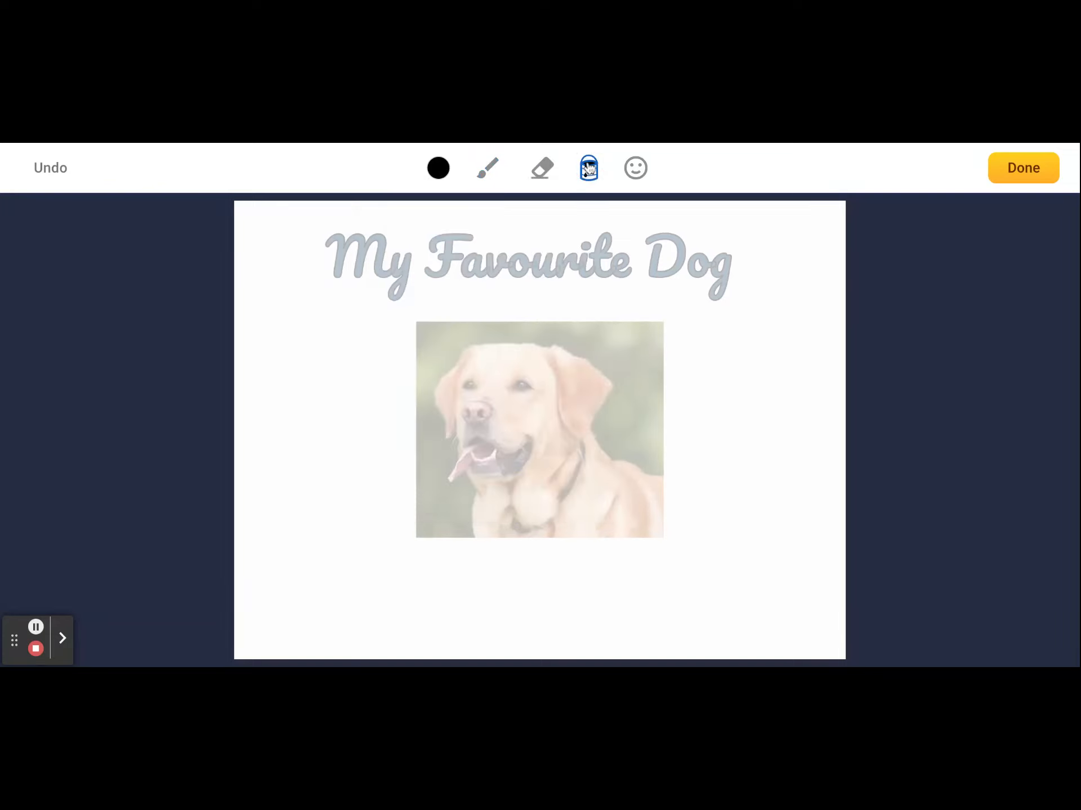
left_click(439, 168)
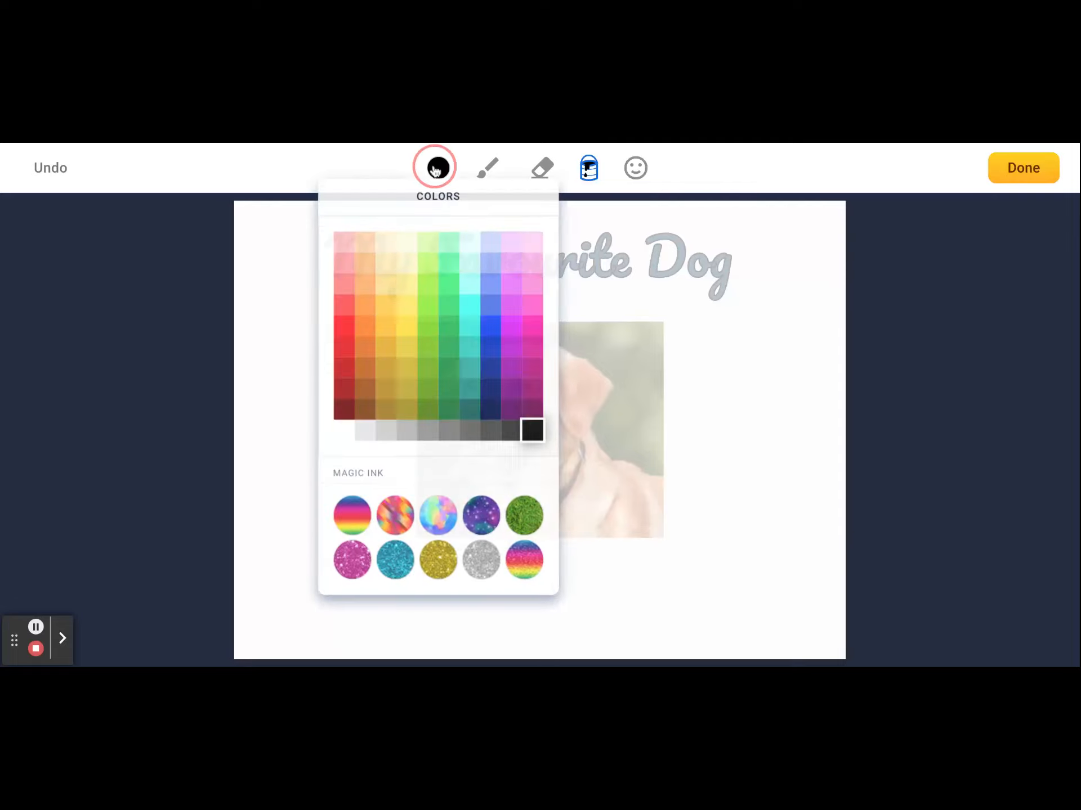
left_click(393, 587)
left_click(532, 587)
left_click(528, 540)
left_click(477, 600)
left_click(527, 537)
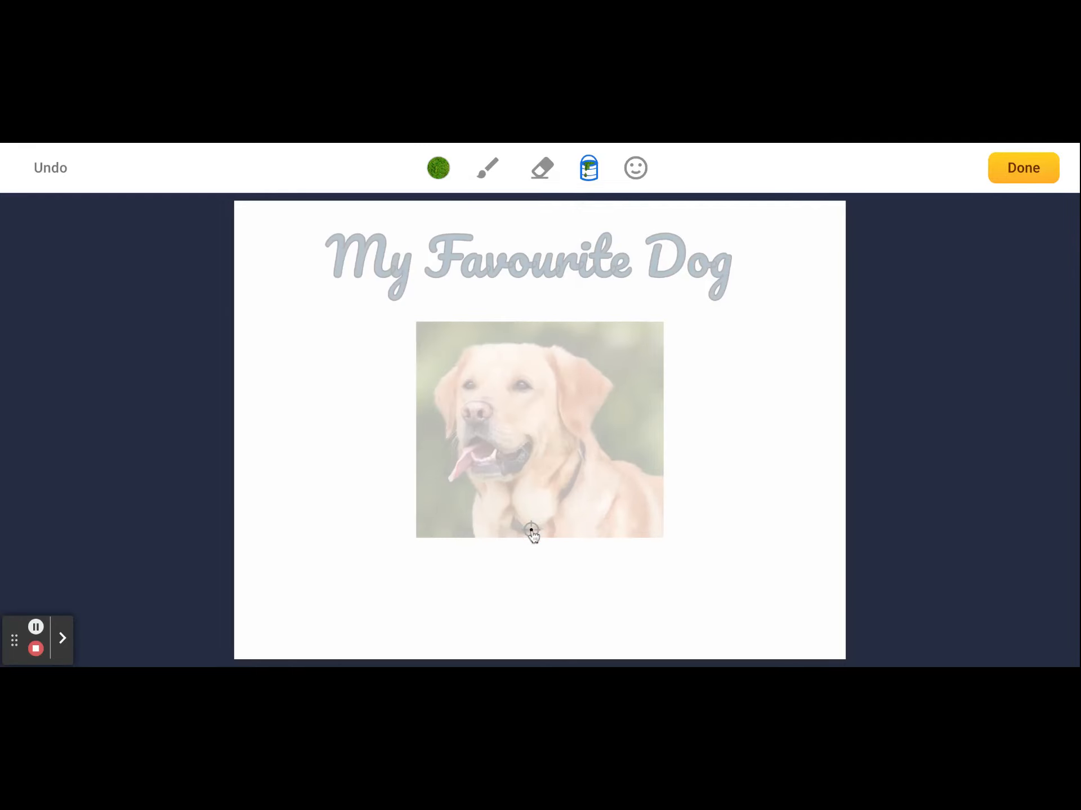
- Try filling the whole page with the grass ink and undo the fill
left_click(528, 294)
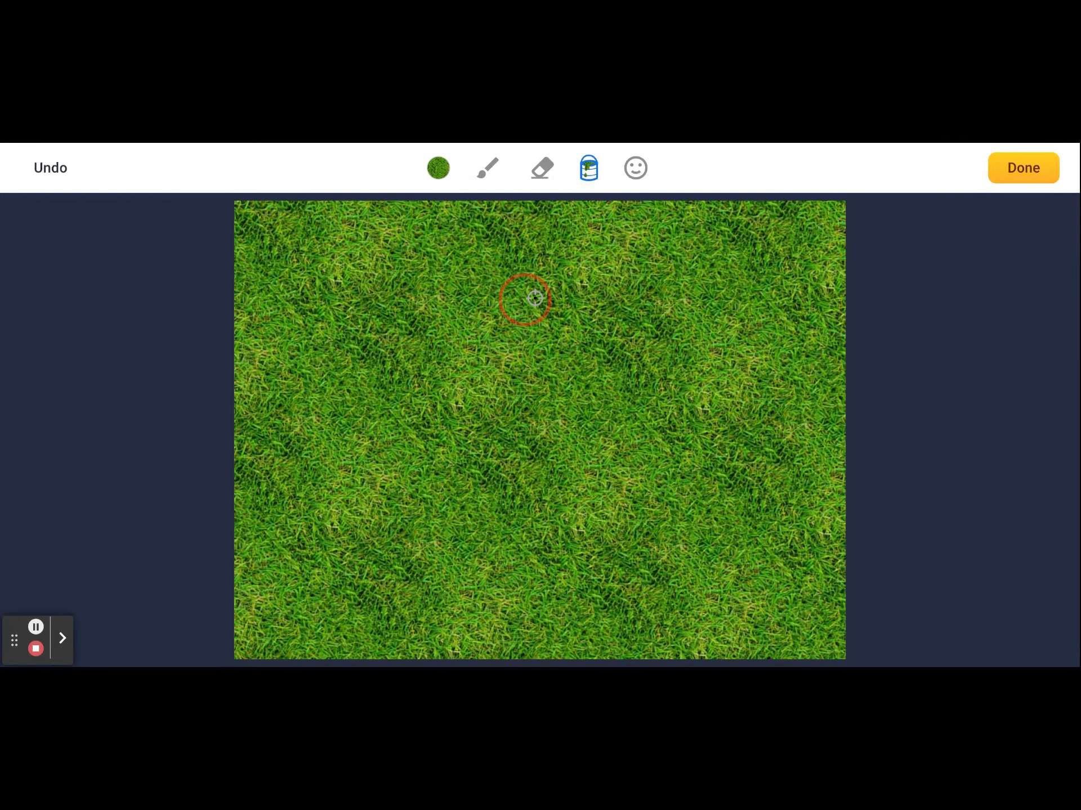
left_click(453, 291)
left_click(397, 301)
left_click(383, 324)
left_click(398, 391)
left_click(52, 169)
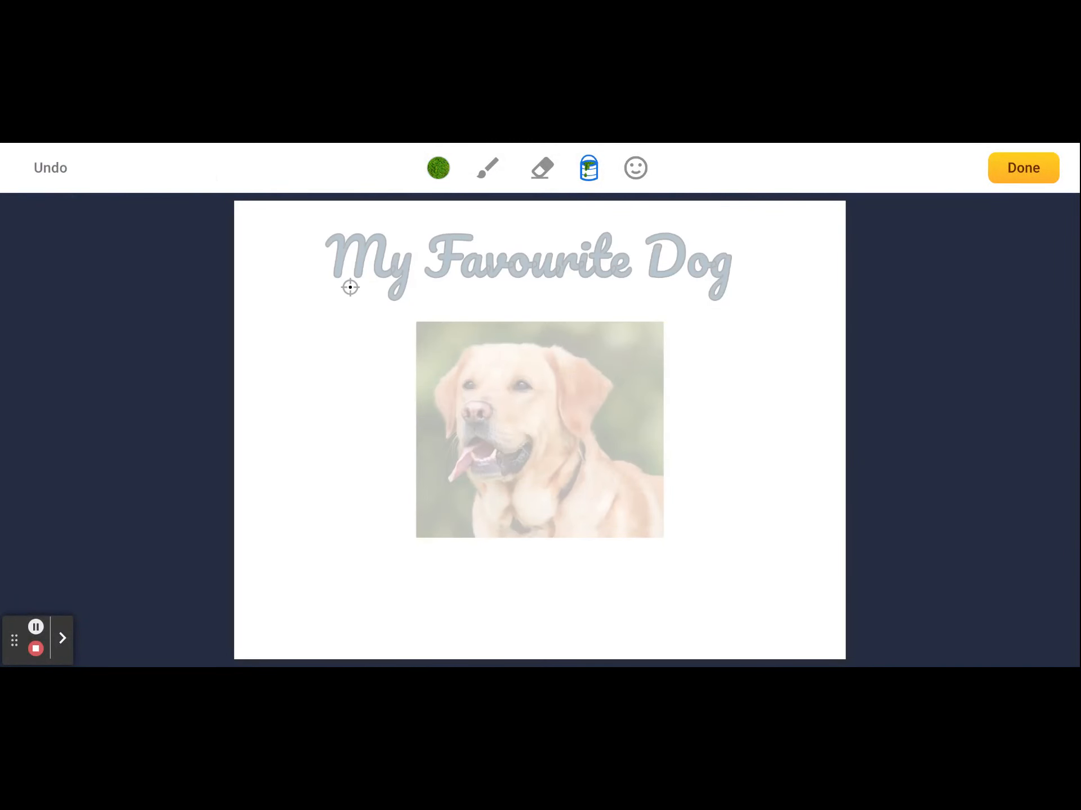
- Draw a freehand rectangular border around the dog photo with the grass-ink brush and finish the drawing
left_click(490, 171)
left_click(439, 169)
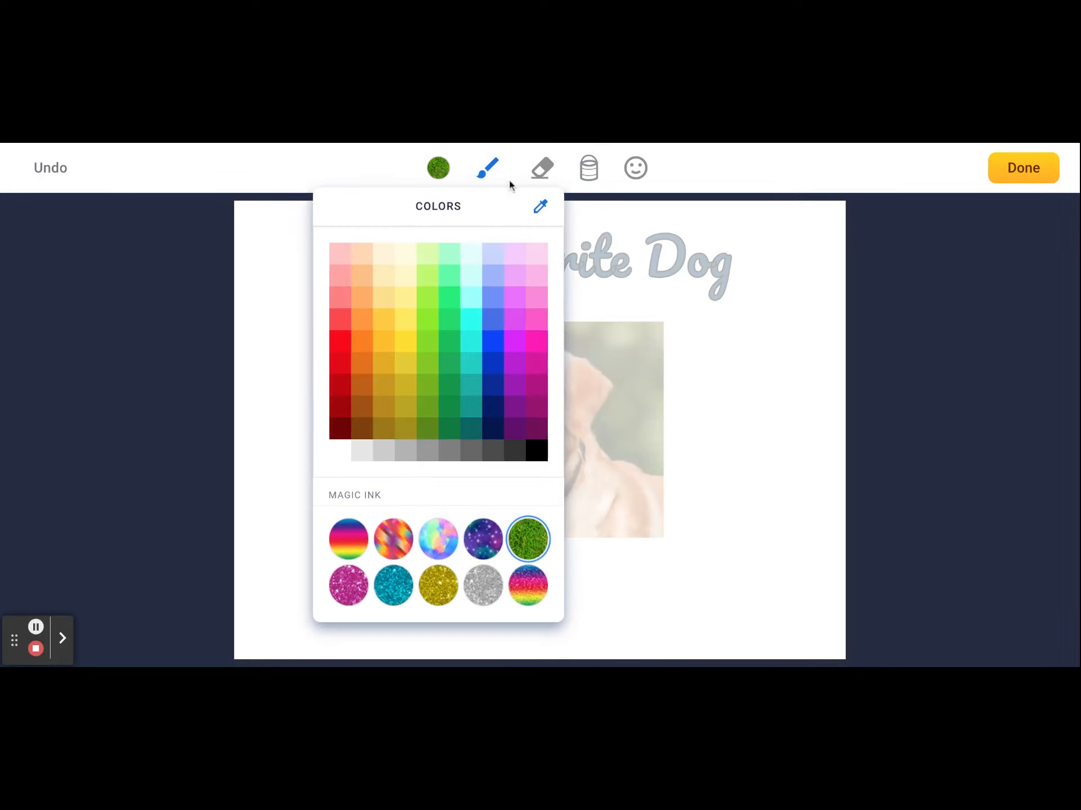
left_click(486, 214)
mouse_move(510, 309)
left_mouse_down()
mouse_move(417, 306)
mouse_move(373, 324)
mouse_move(400, 574)
mouse_move(695, 577)
mouse_move(678, 292)
mouse_move(493, 307)
left_mouse_up()
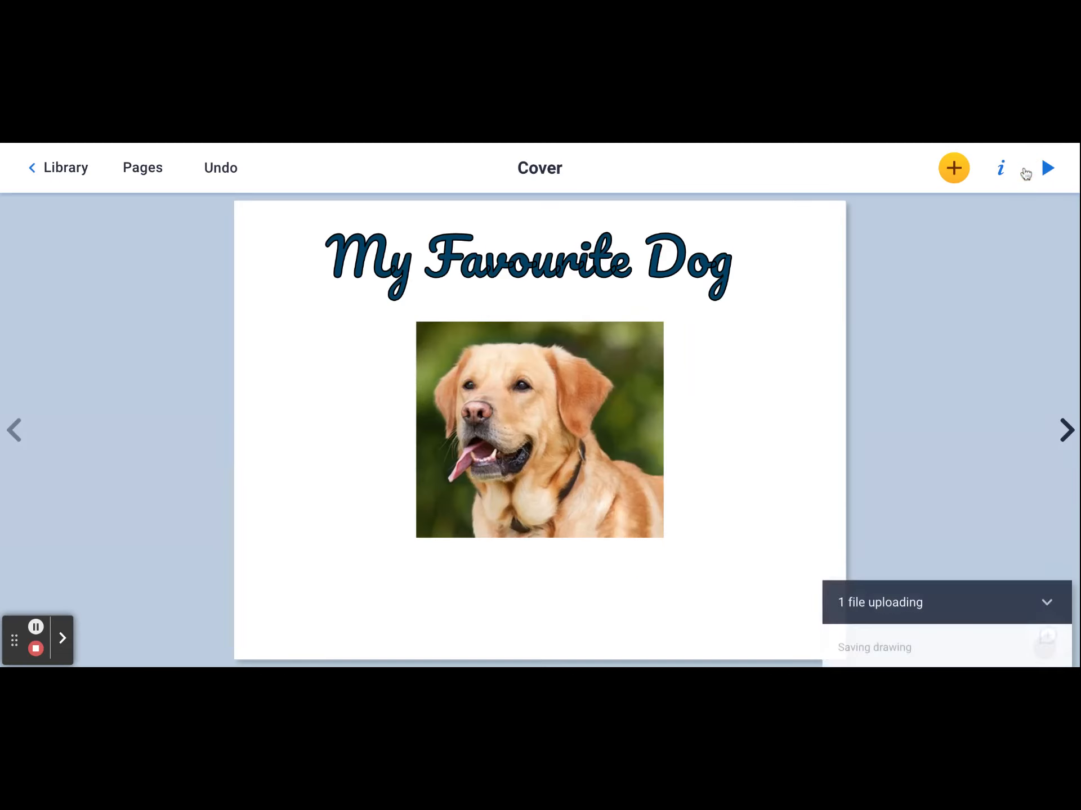
left_click(1023, 169)
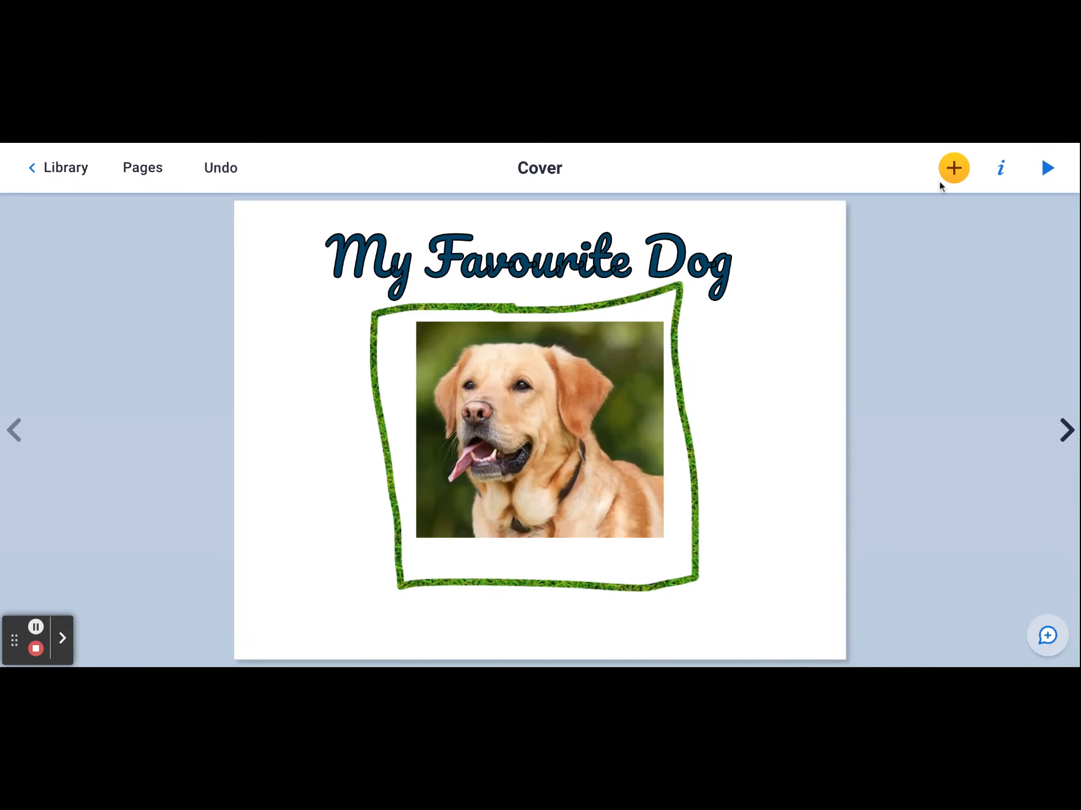
- Record a short sound clip of a few seconds and add it to the cover
left_click(953, 169)
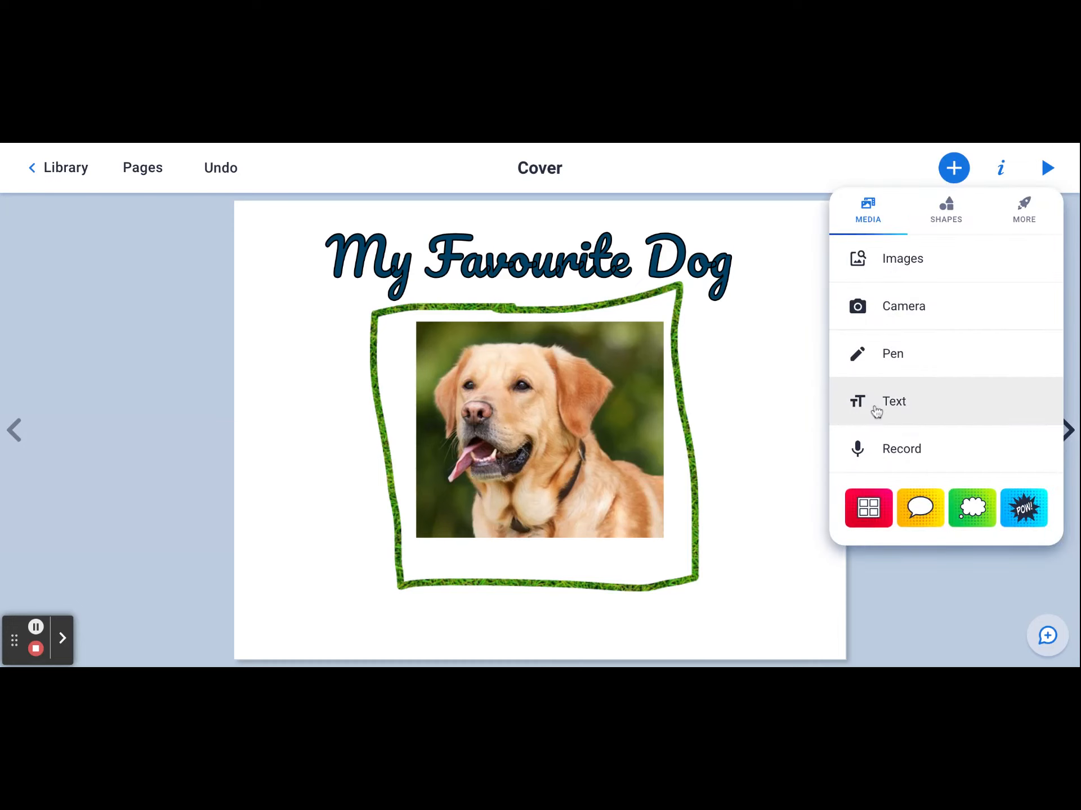
left_click(880, 458)
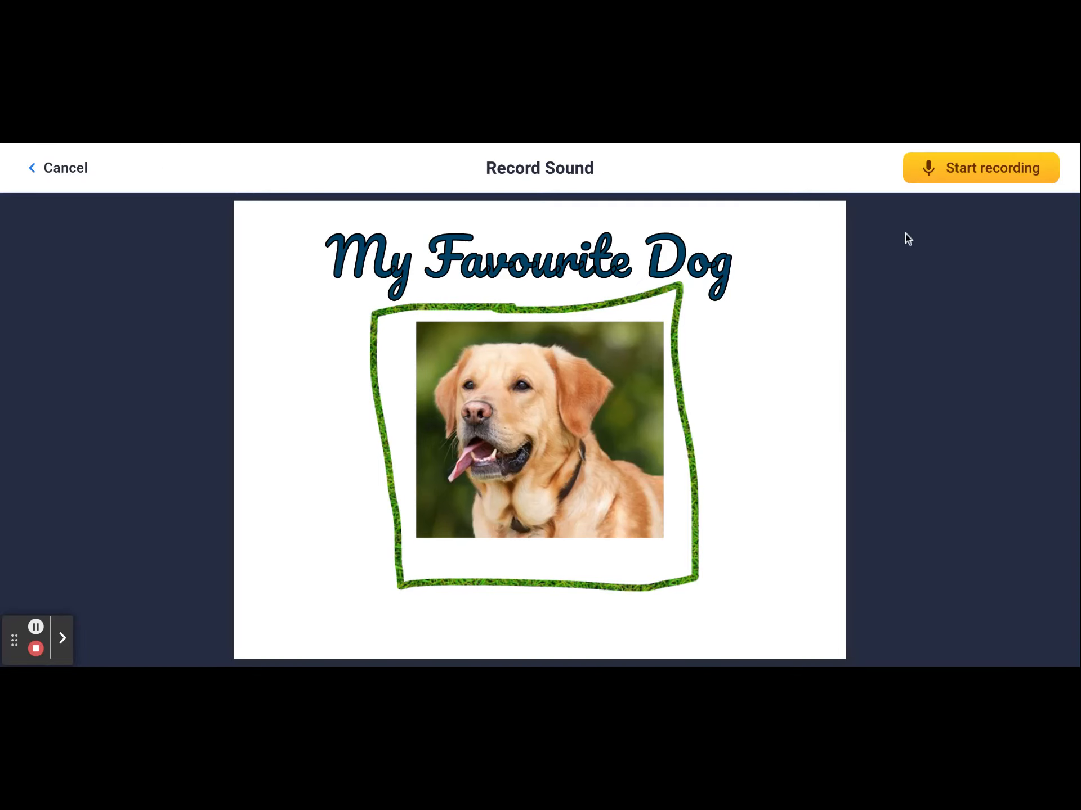
left_click(956, 178)
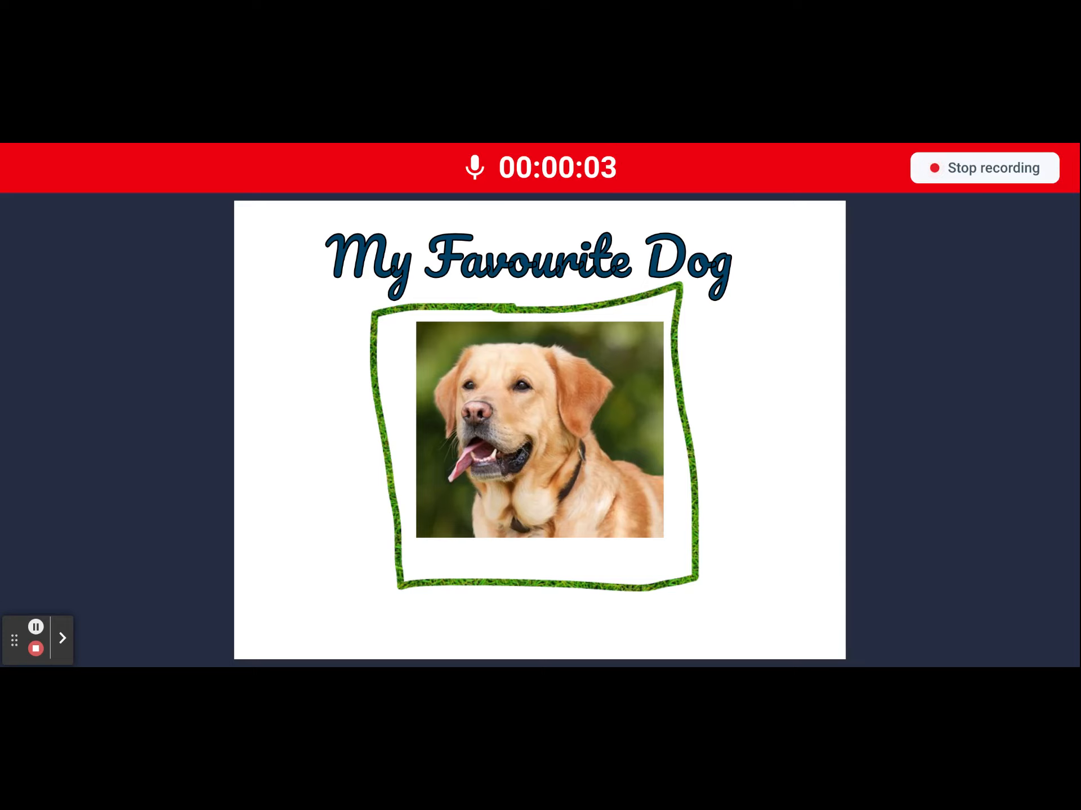
left_click(984, 168)
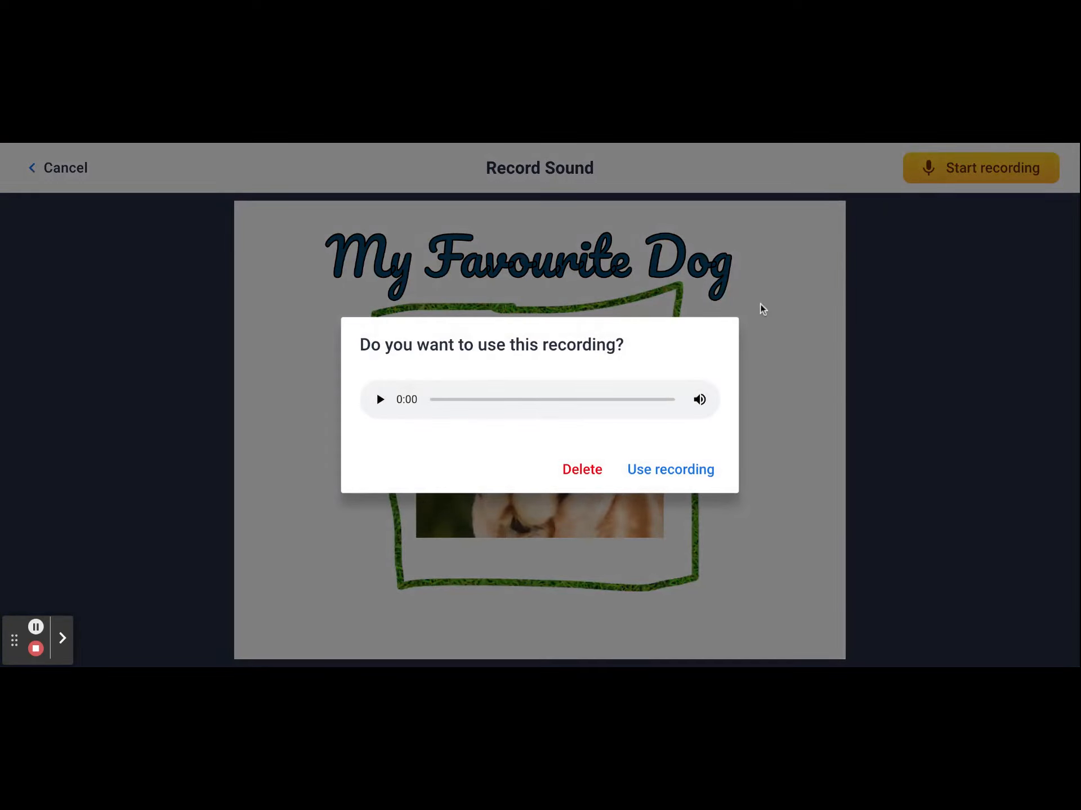
left_click(644, 481)
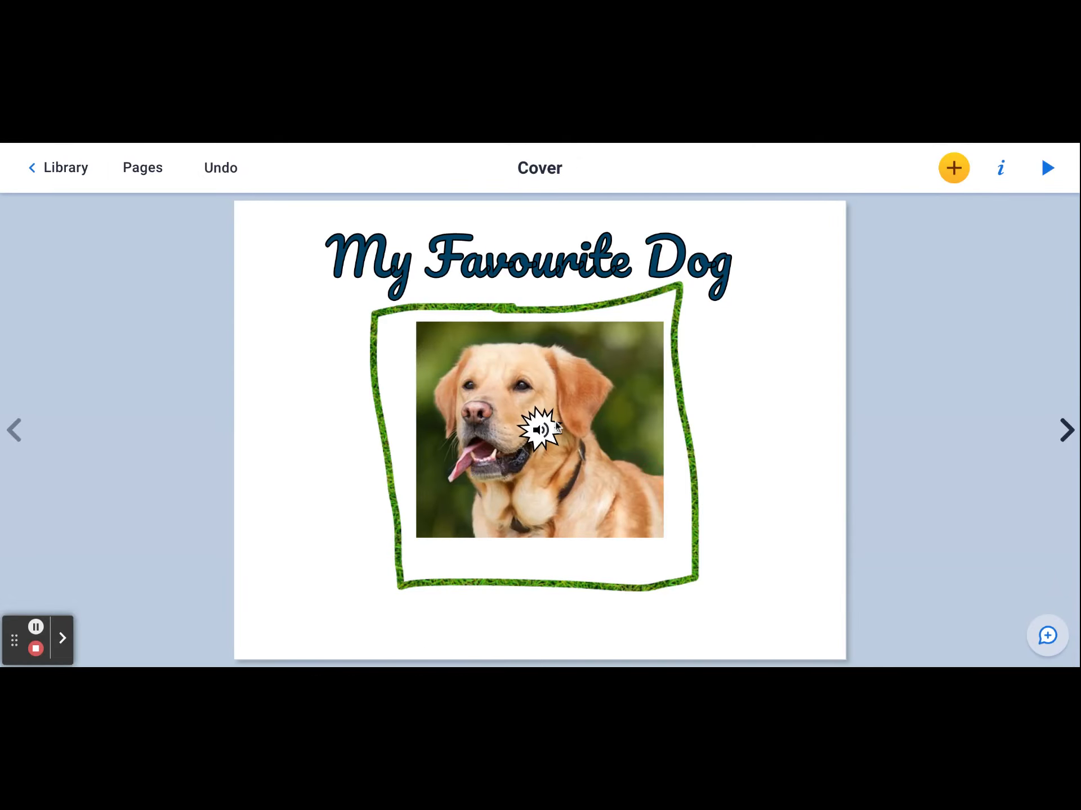
- Move the sound icon into the blank space right of the grass border and enlarge it slightly
left_click_drag(539, 430, 761, 360)
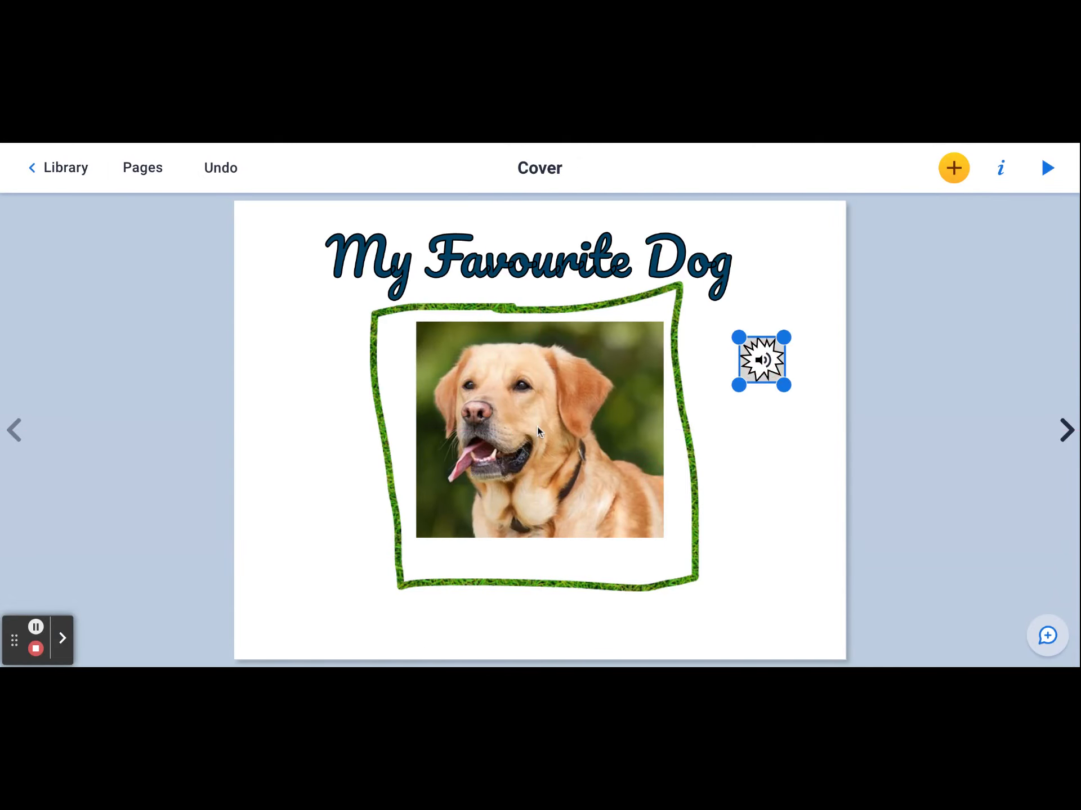
left_click(775, 448)
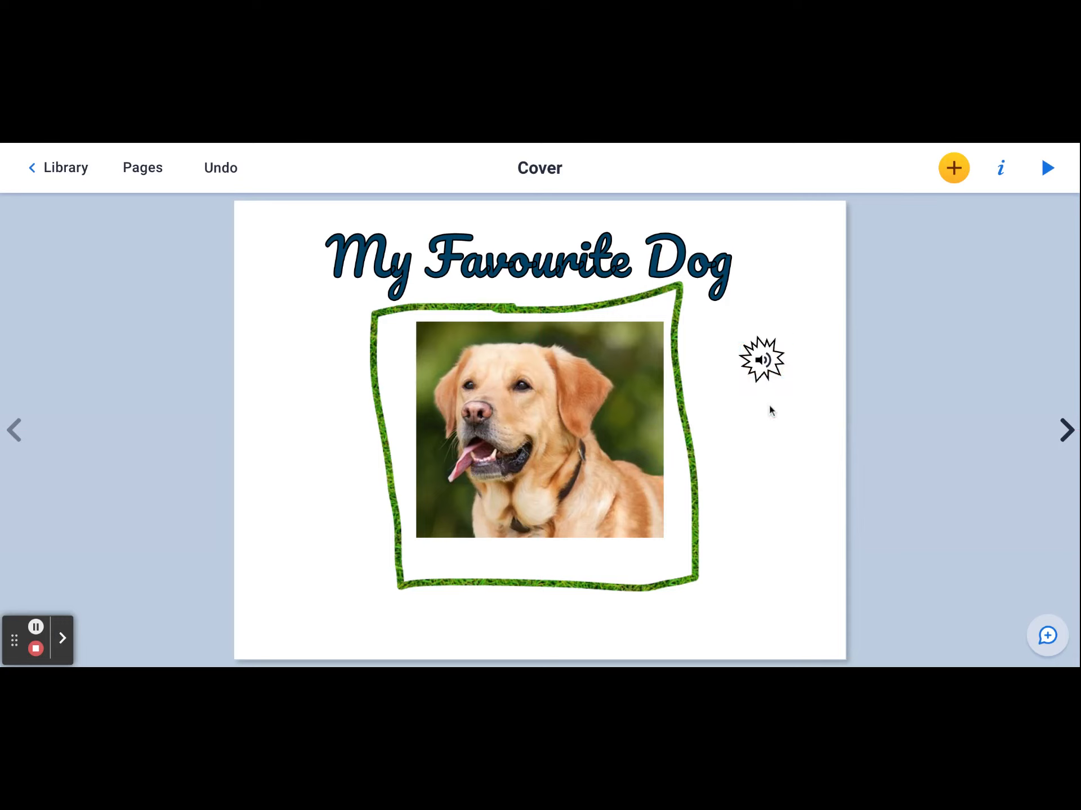
left_click(768, 360)
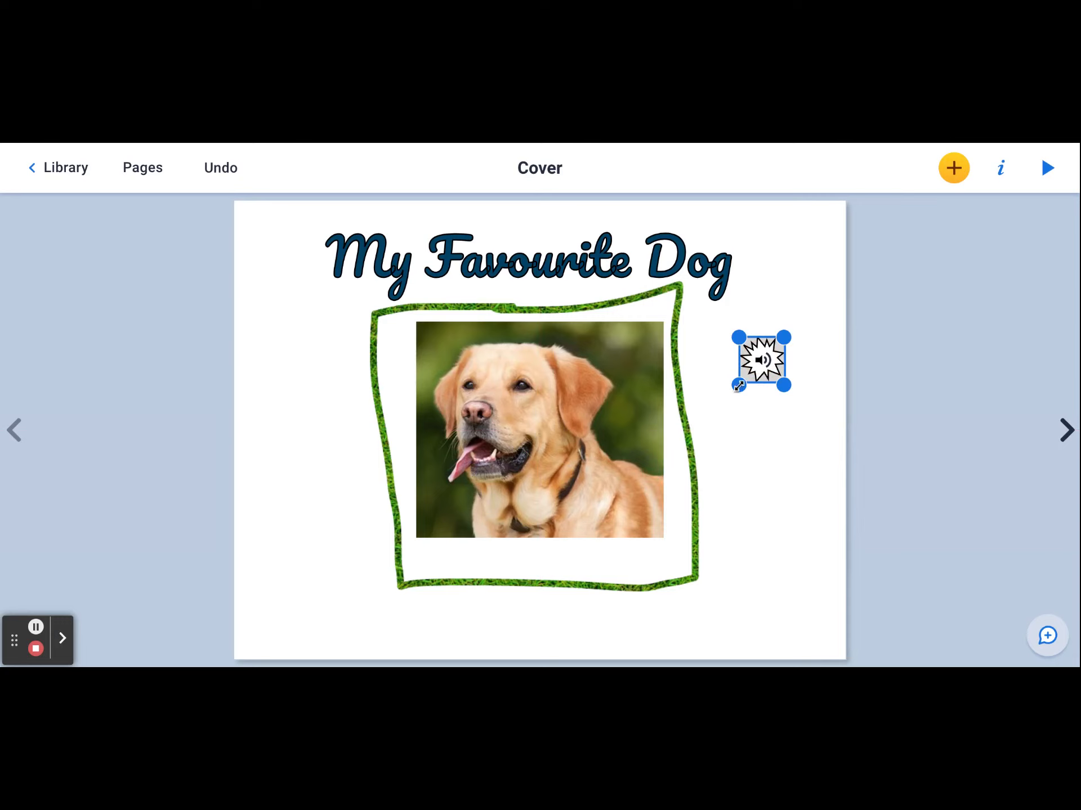
left_click_drag(739, 386, 727, 398)
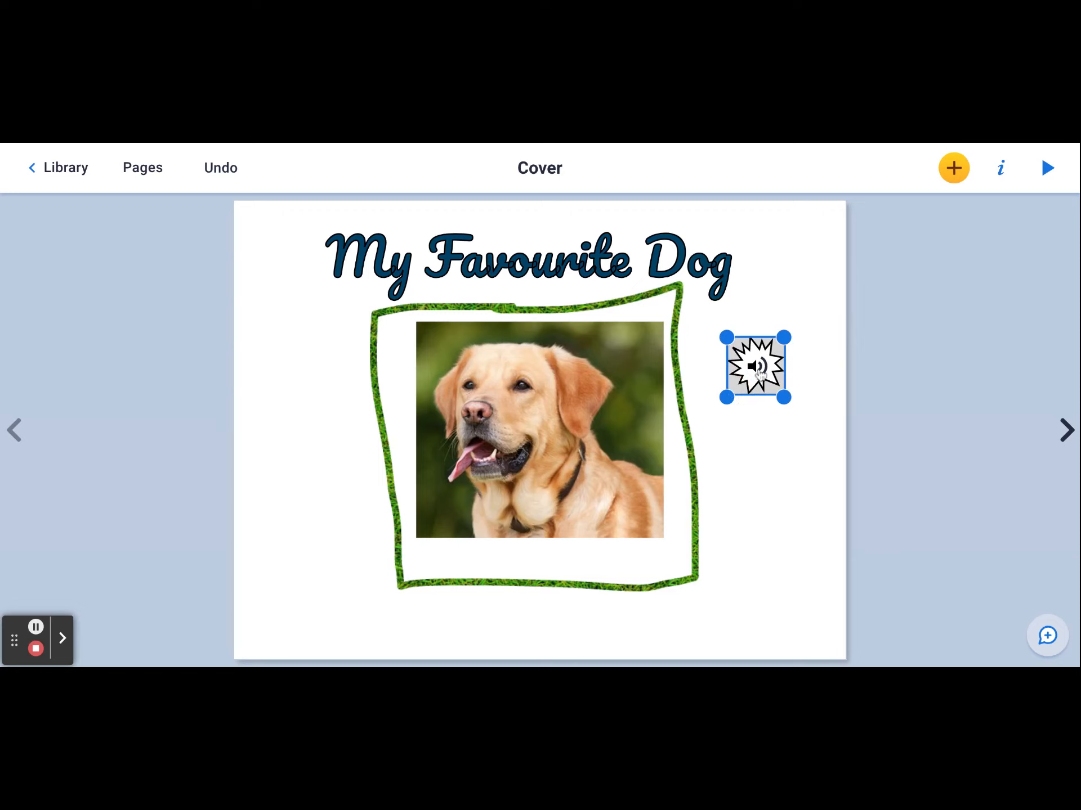
left_click(768, 423)
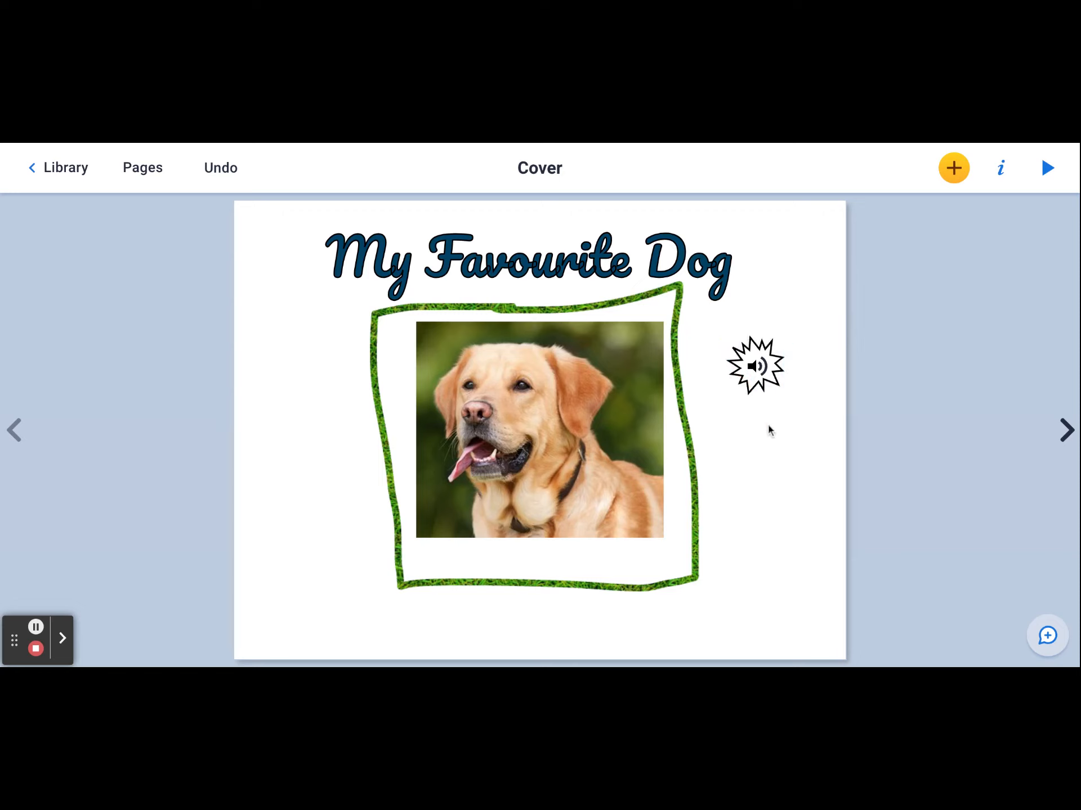
- Add a thought bubble to the cover, move it to the dog photo's upper left, and point its tail at the dog's head
left_click(955, 172)
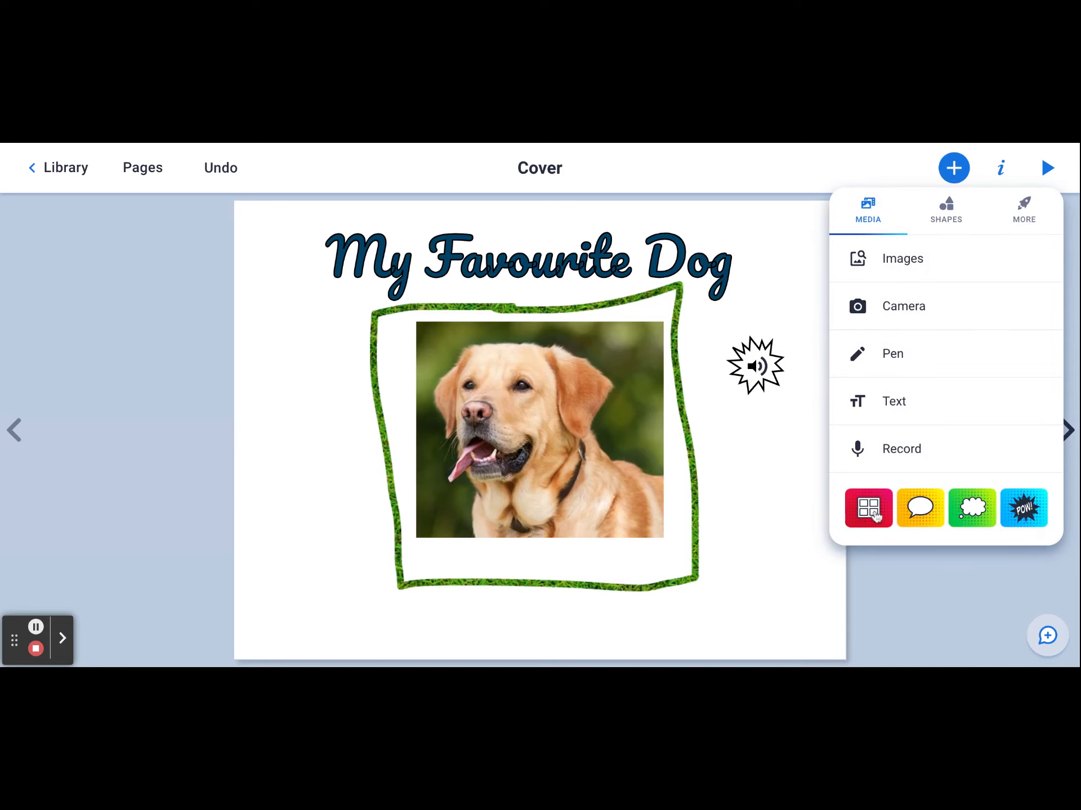
left_click(972, 512)
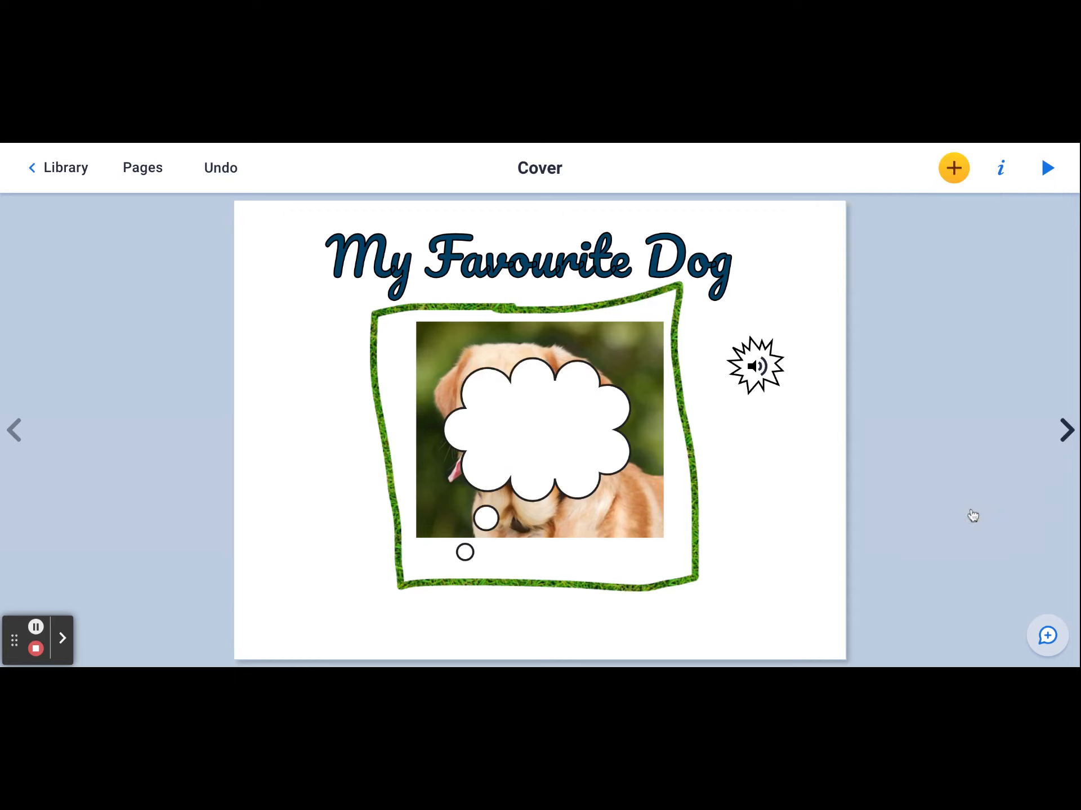
left_click(518, 434)
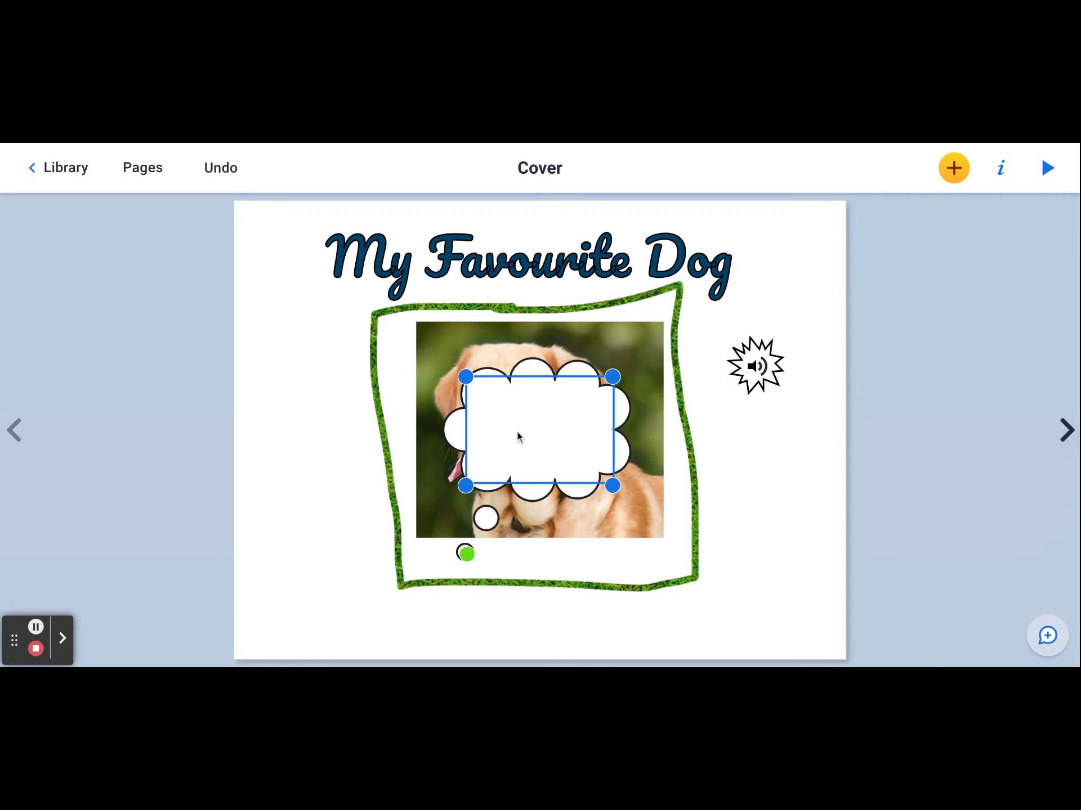
left_click_drag(524, 416, 319, 330)
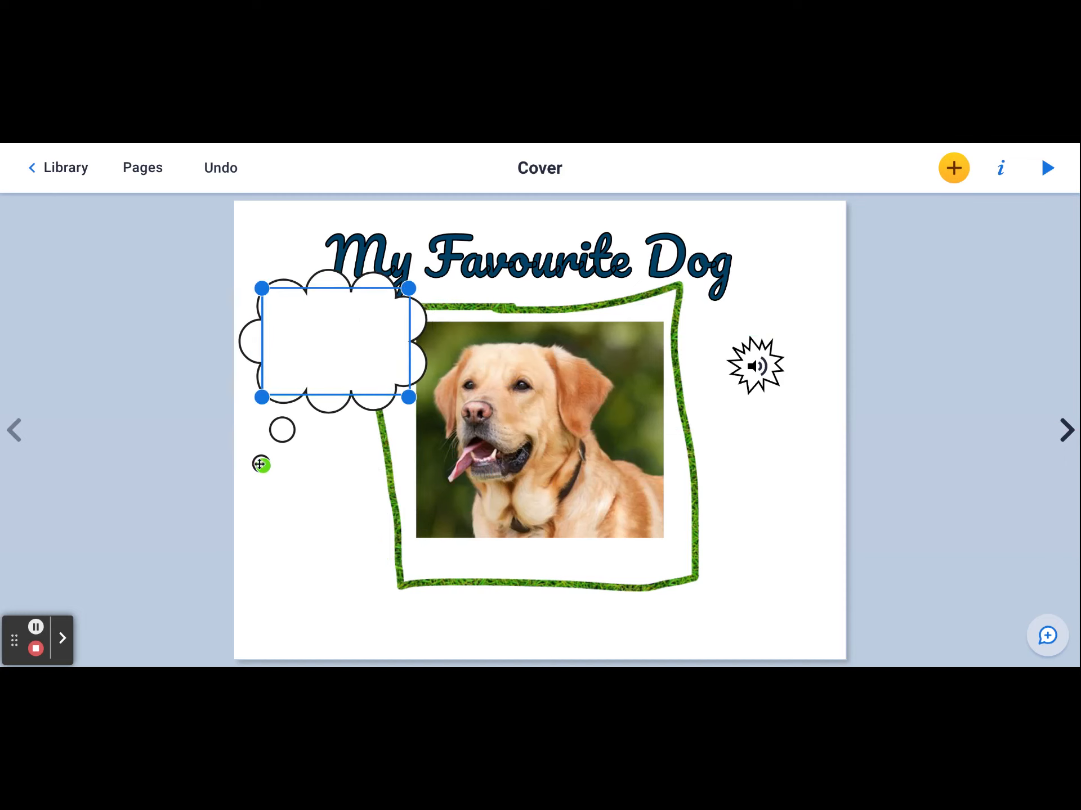
left_click_drag(261, 465, 461, 360)
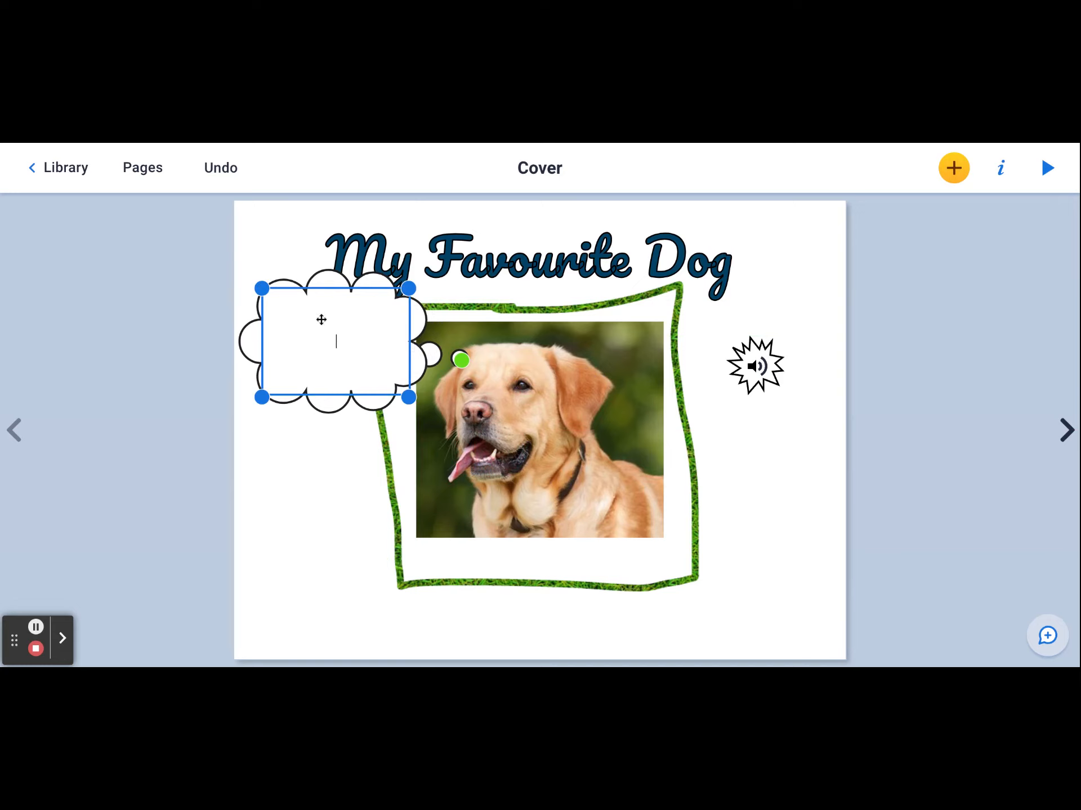
- Enter "Woof!" in the thought bubble
type("of!")
left_click(326, 499)
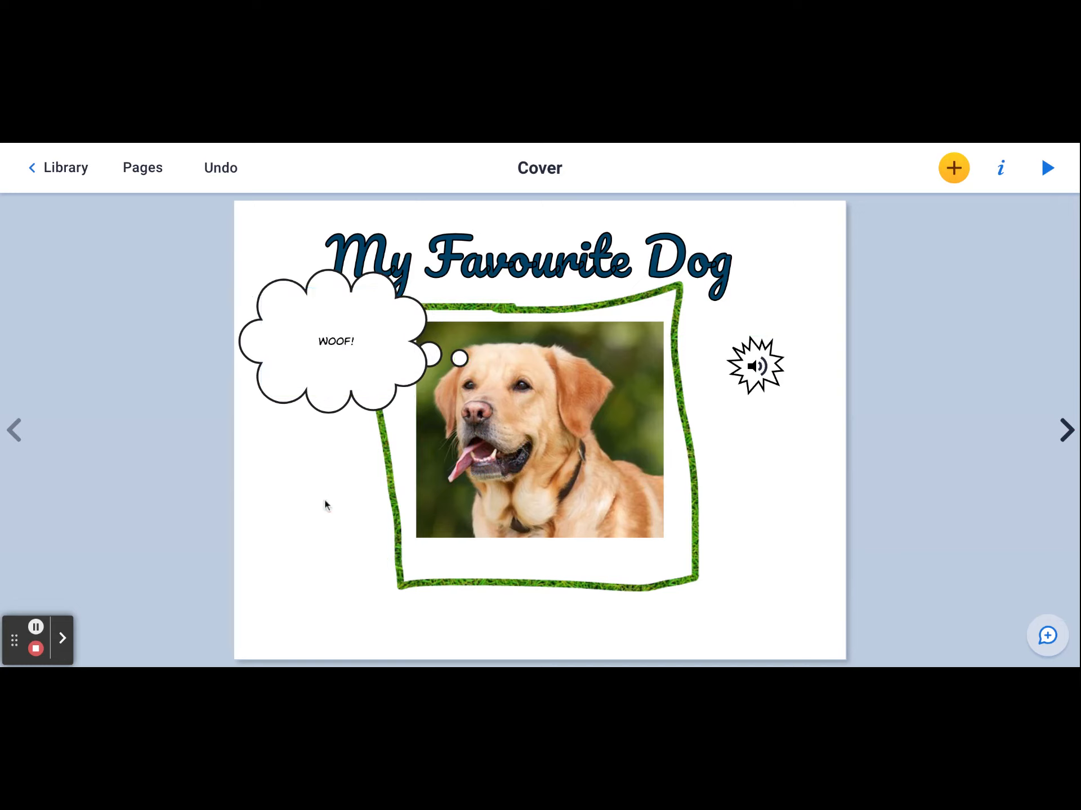
left_click(953, 168)
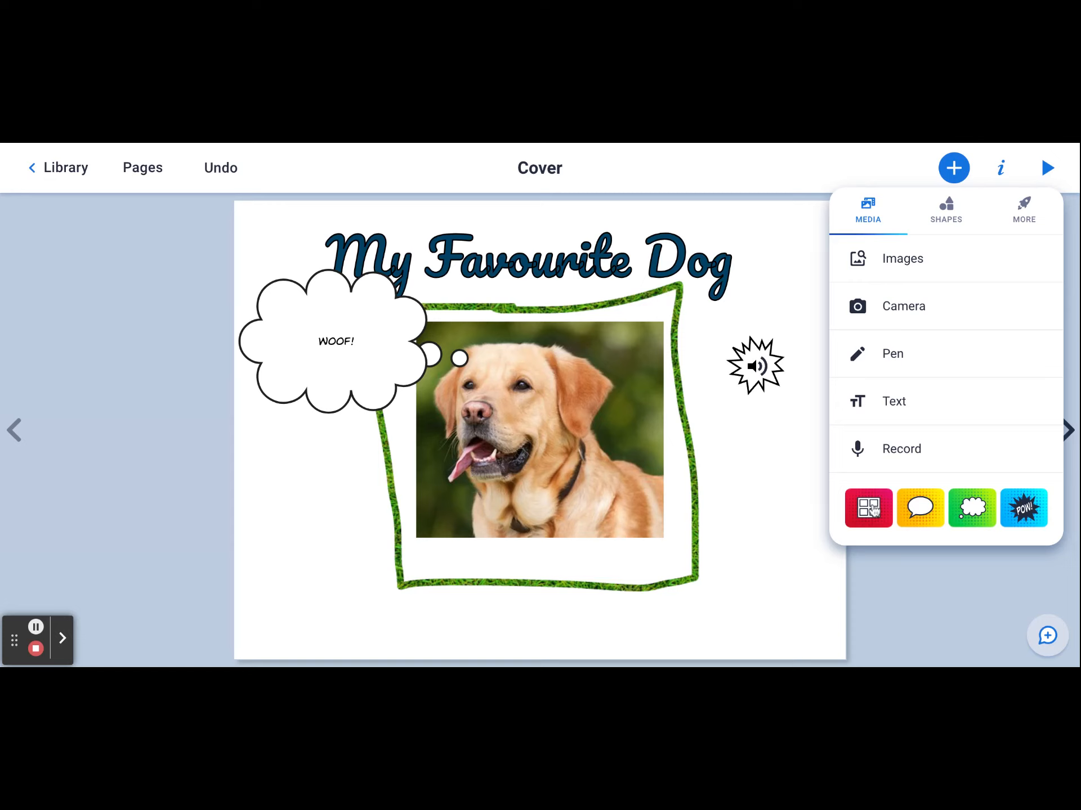
left_click(873, 510)
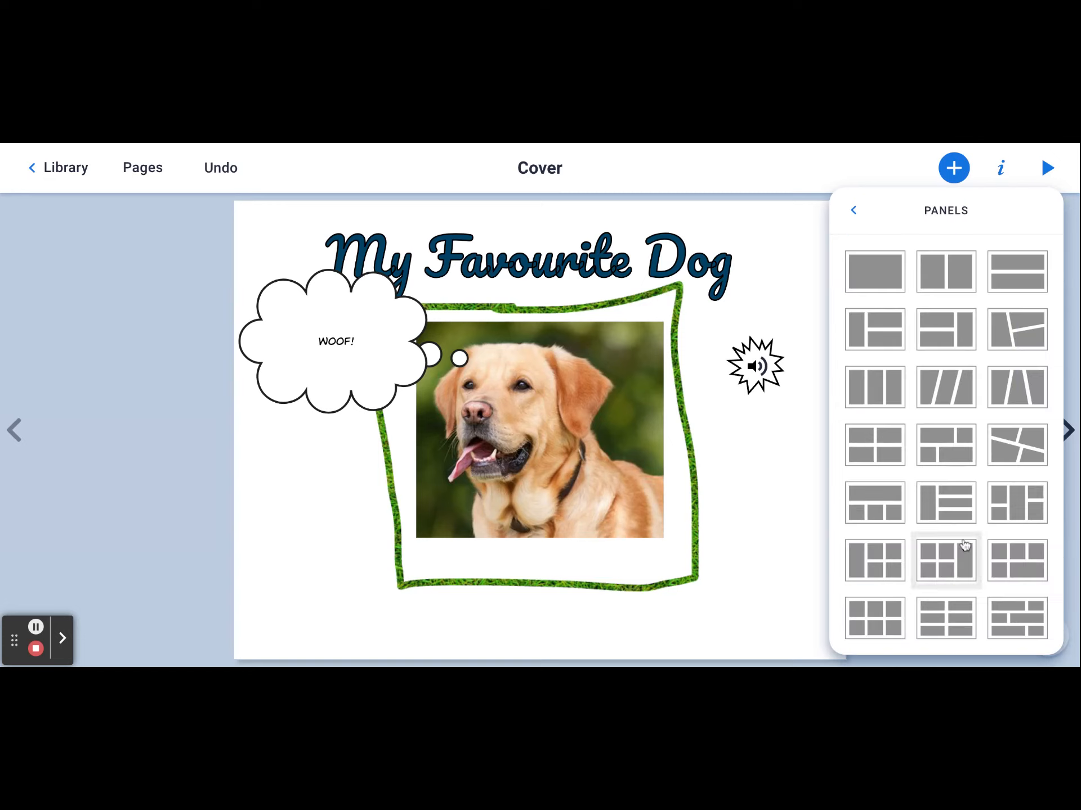
left_click(776, 528)
- Go to page 2 and add the comic panel layout with three equal vertical columns
left_click(1066, 430)
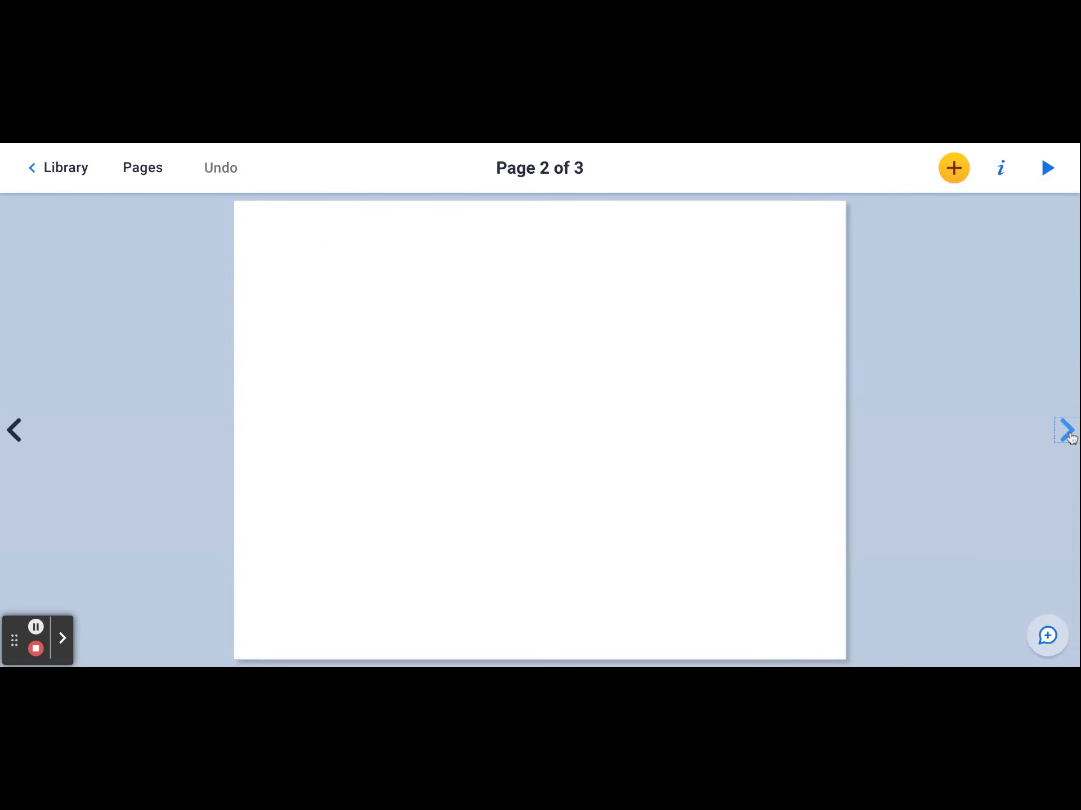
left_click(962, 167)
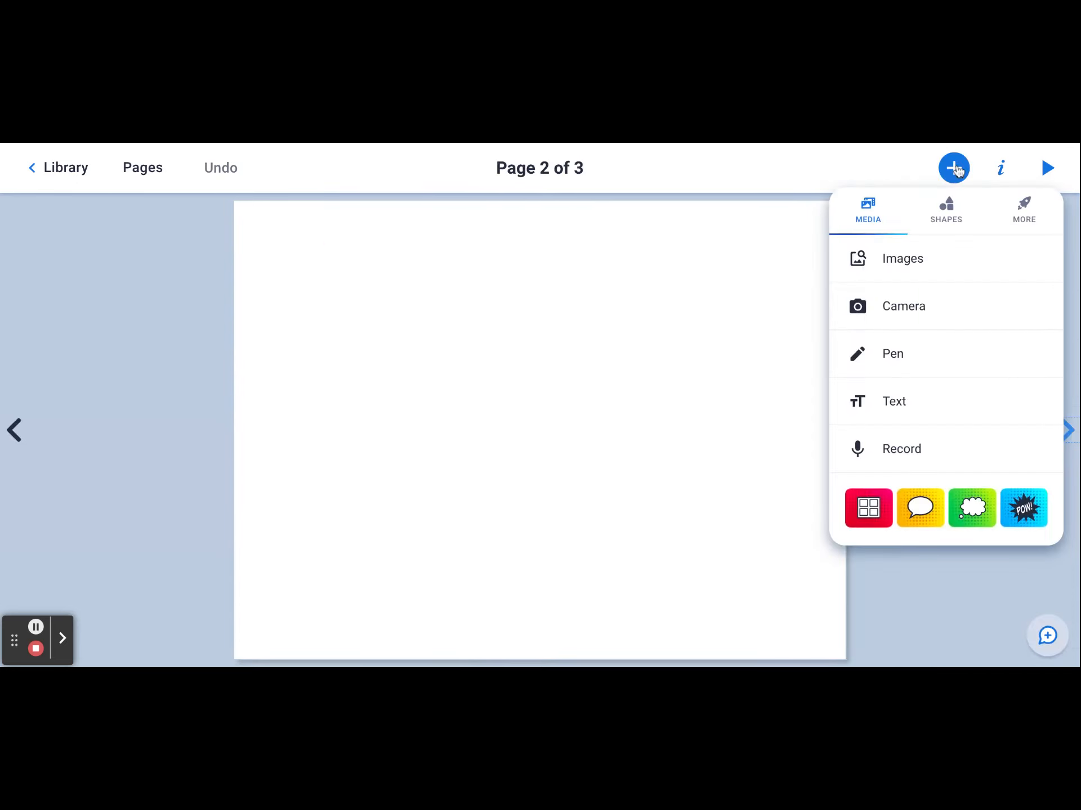
left_click(866, 518)
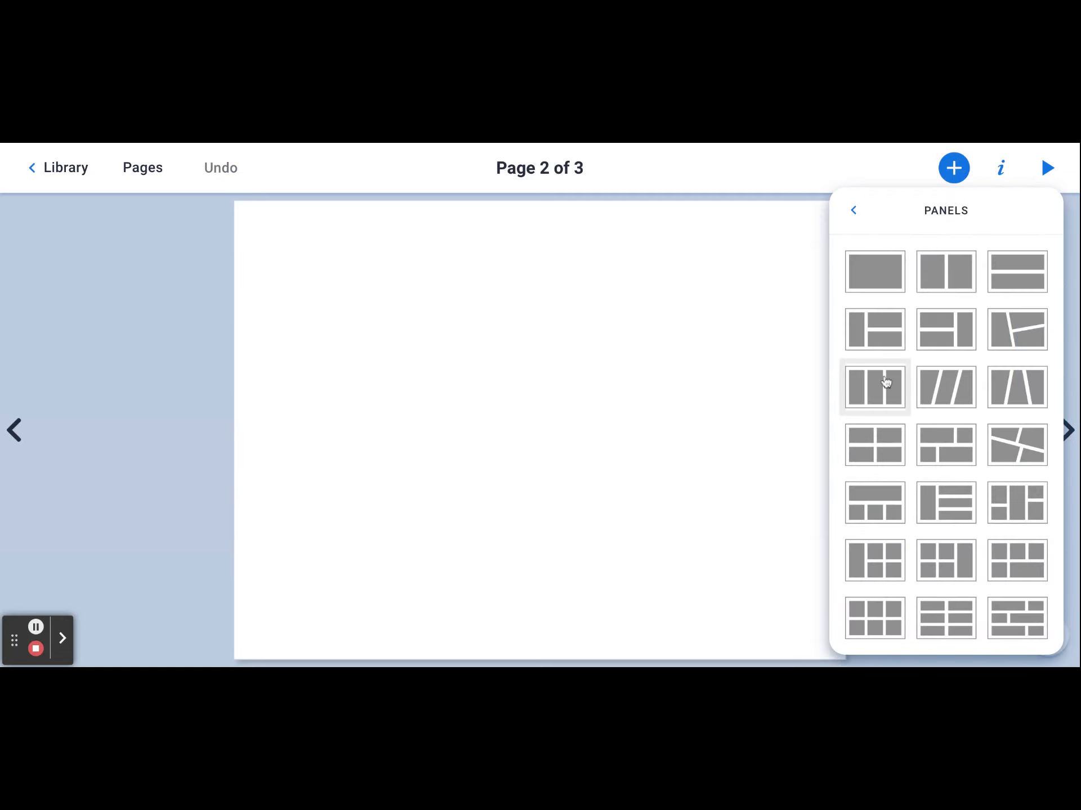
left_click(874, 386)
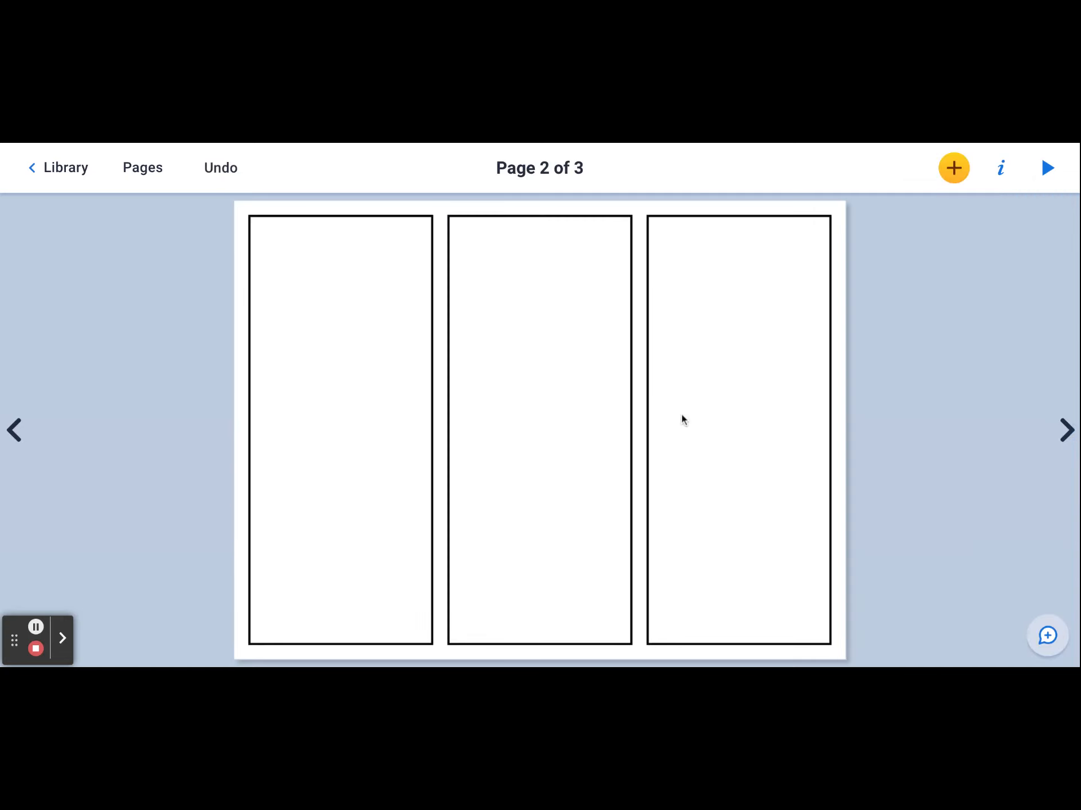
left_click(220, 168)
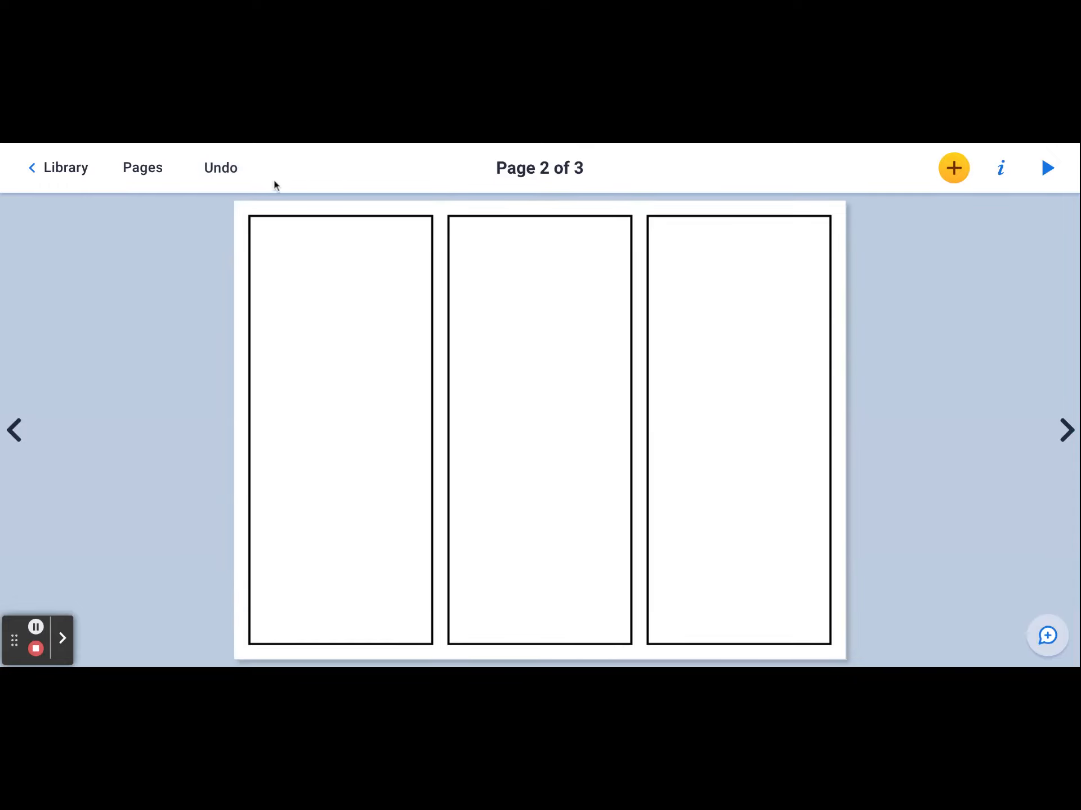
left_click(219, 170)
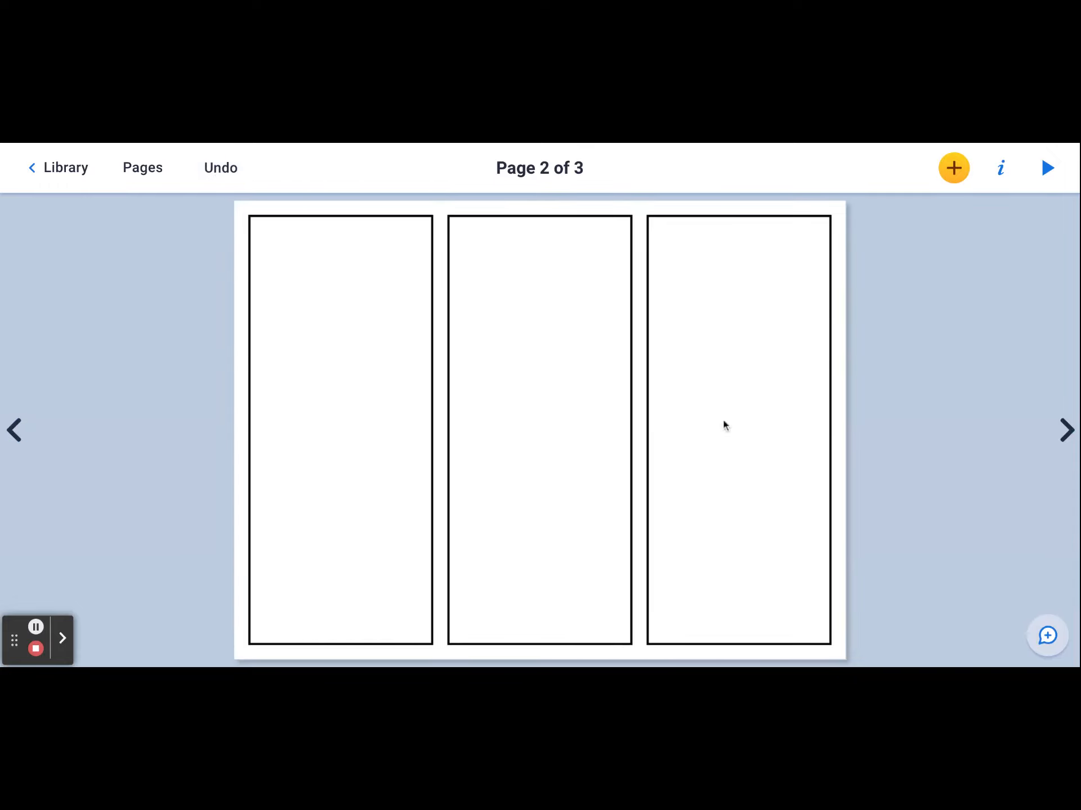
- Go to page 3 and add a single full-page comic panel
left_click(1065, 431)
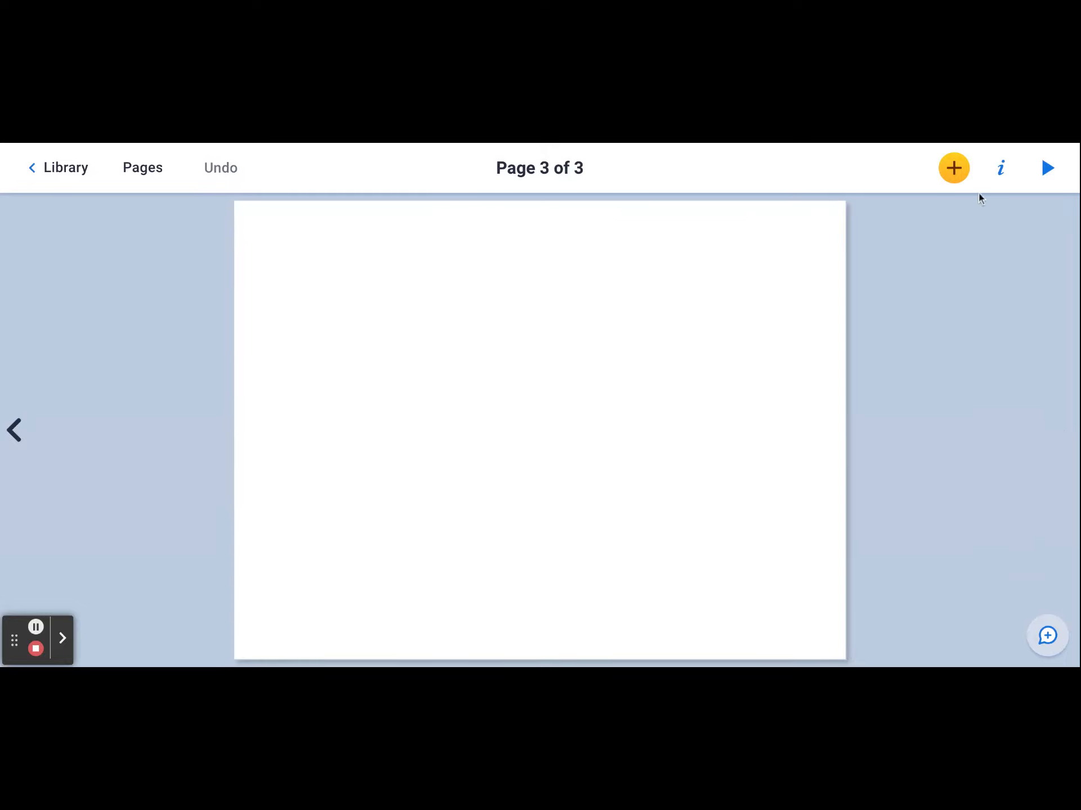
left_click(954, 168)
left_click(864, 509)
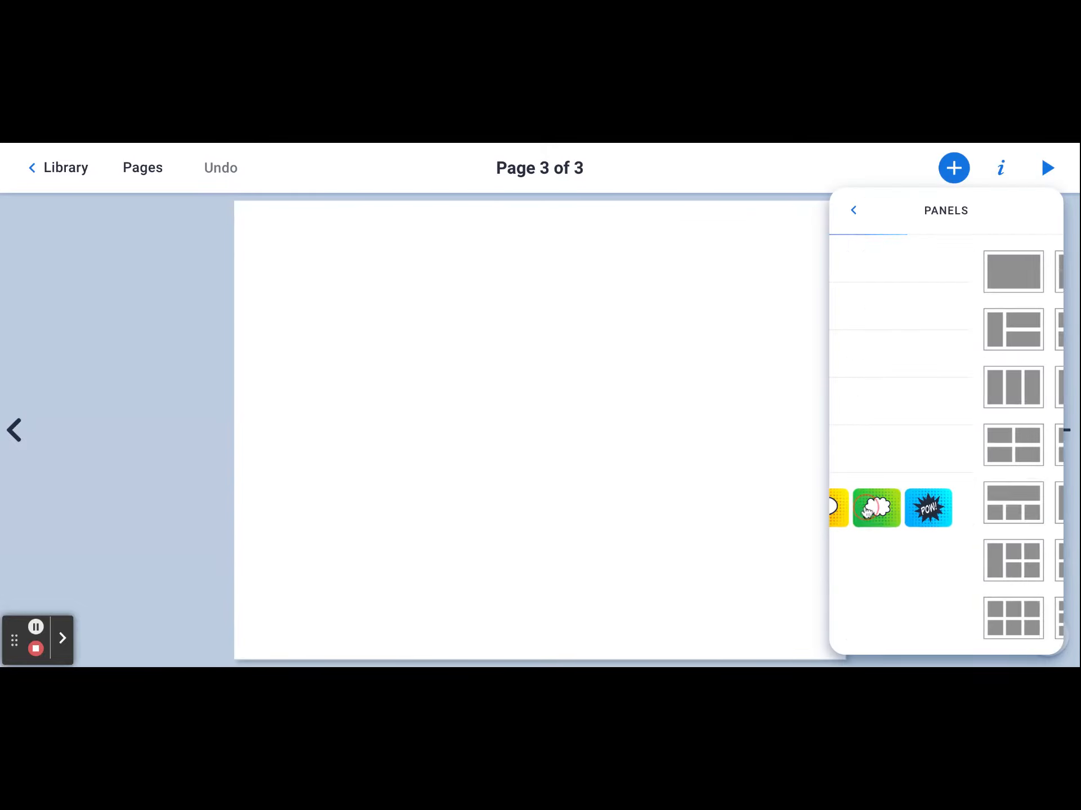
left_click(883, 274)
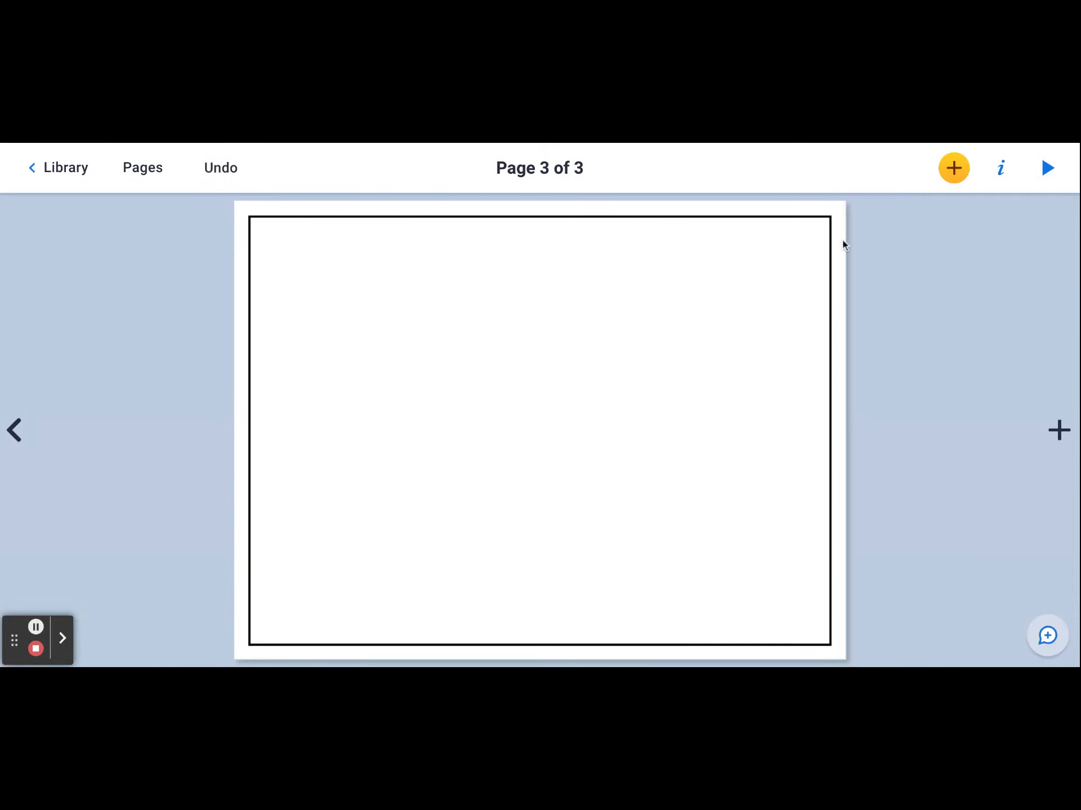
- Unlock the panel on page 3, shrink it to roughly half the page width, and move it to the page's upper centre
left_click(790, 260)
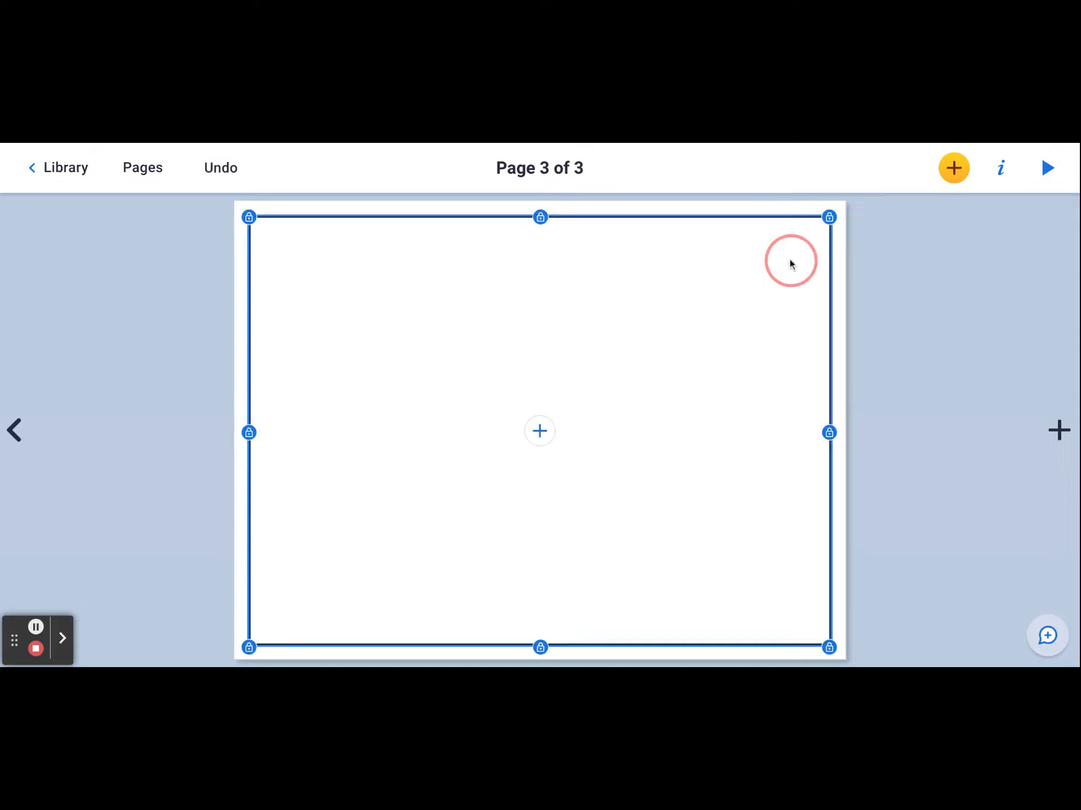
left_click(1003, 169)
left_click(1027, 358)
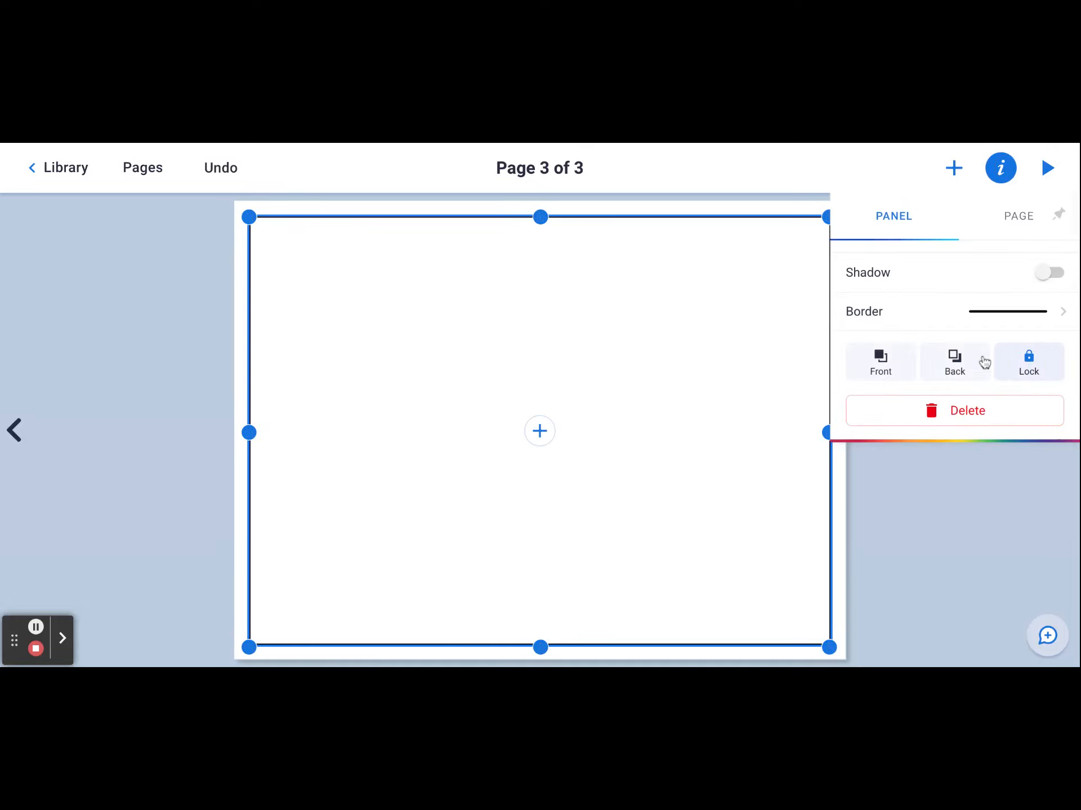
left_click(786, 263)
left_click_drag(830, 217, 580, 408)
left_click(537, 461)
left_click_drag(537, 461, 658, 273)
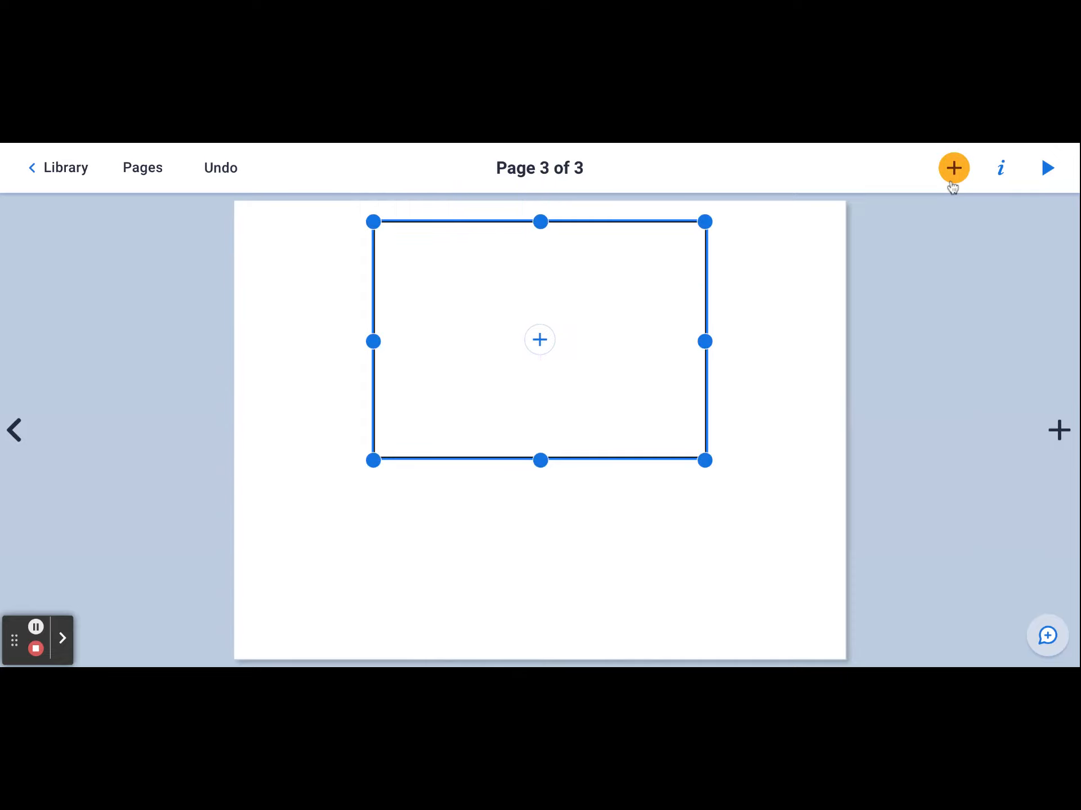
- Lock the resized panel in place and check which kinds of content can be placed inside it
left_click(1002, 170)
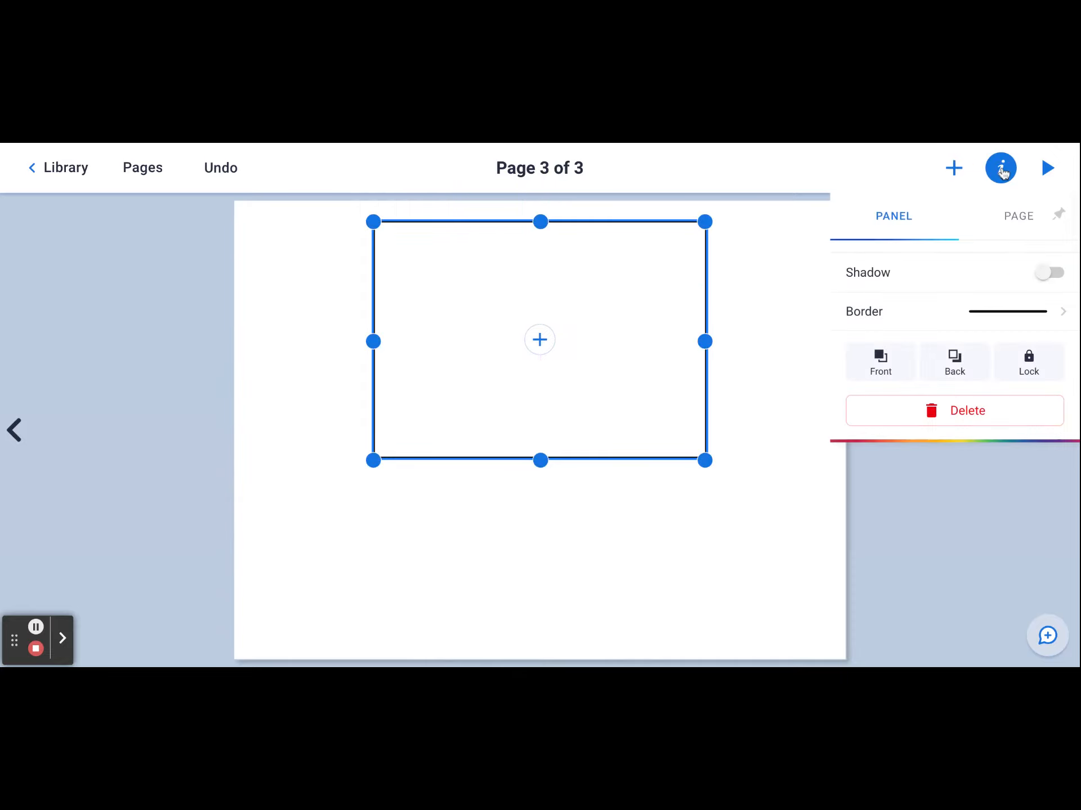
left_click(1038, 361)
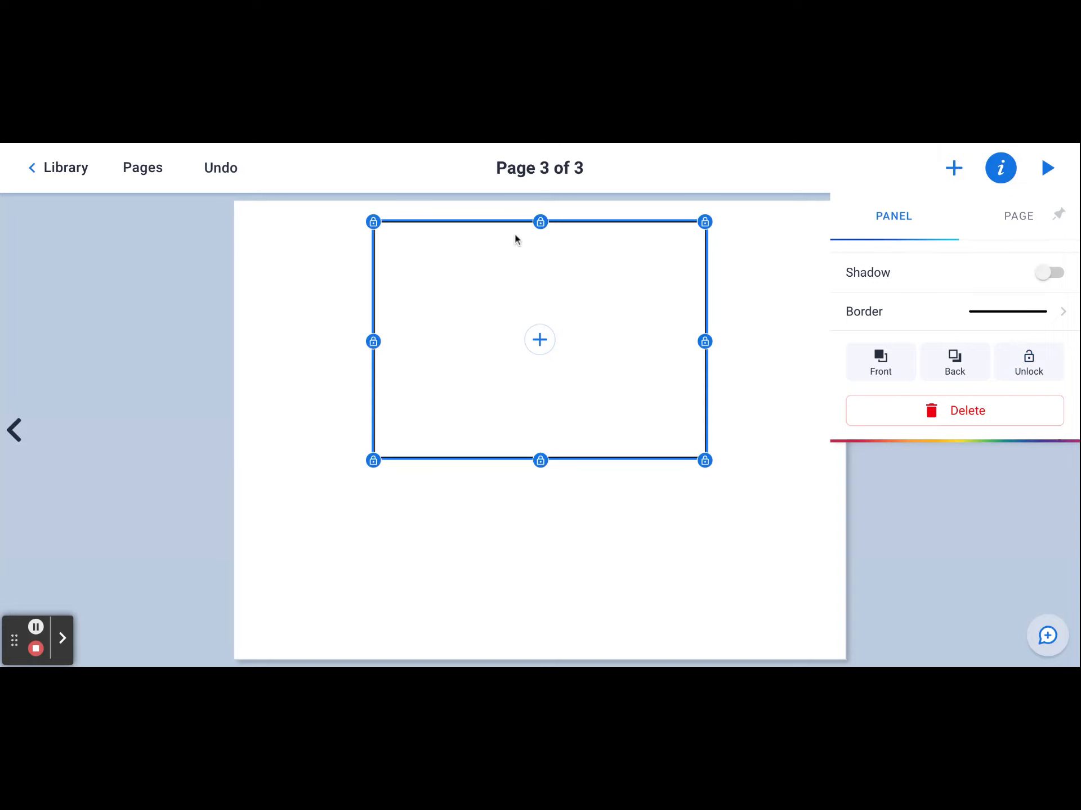
left_click(541, 342)
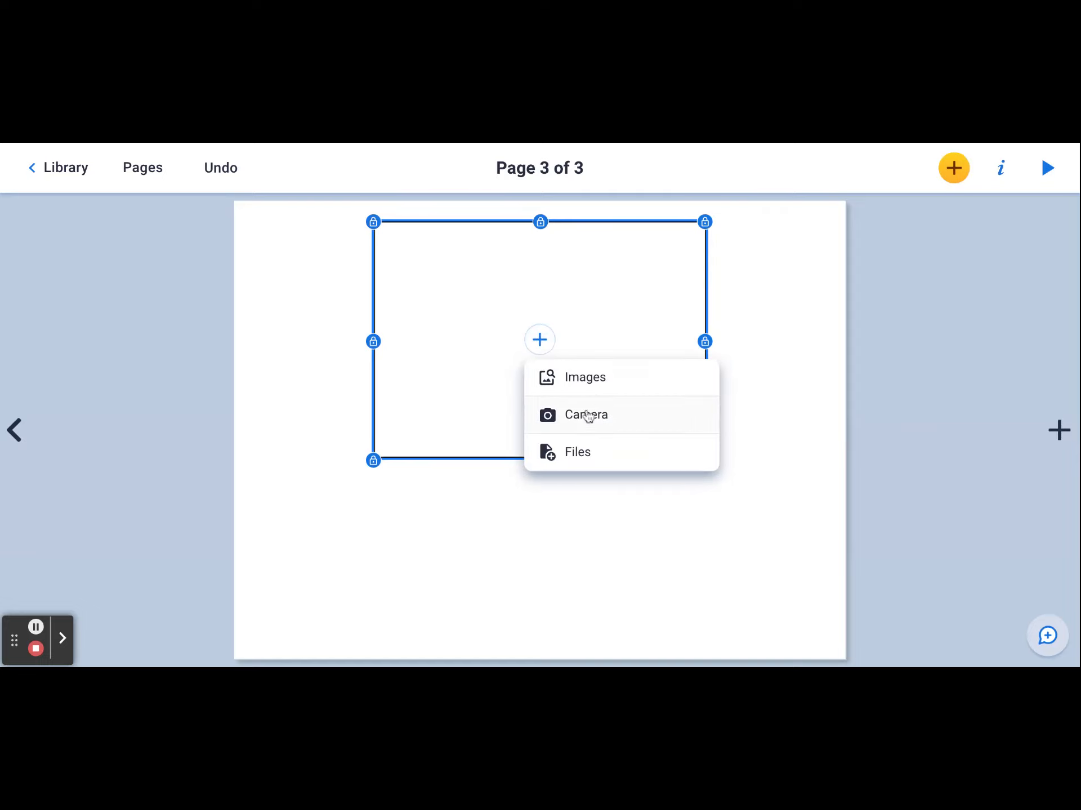
left_click(598, 590)
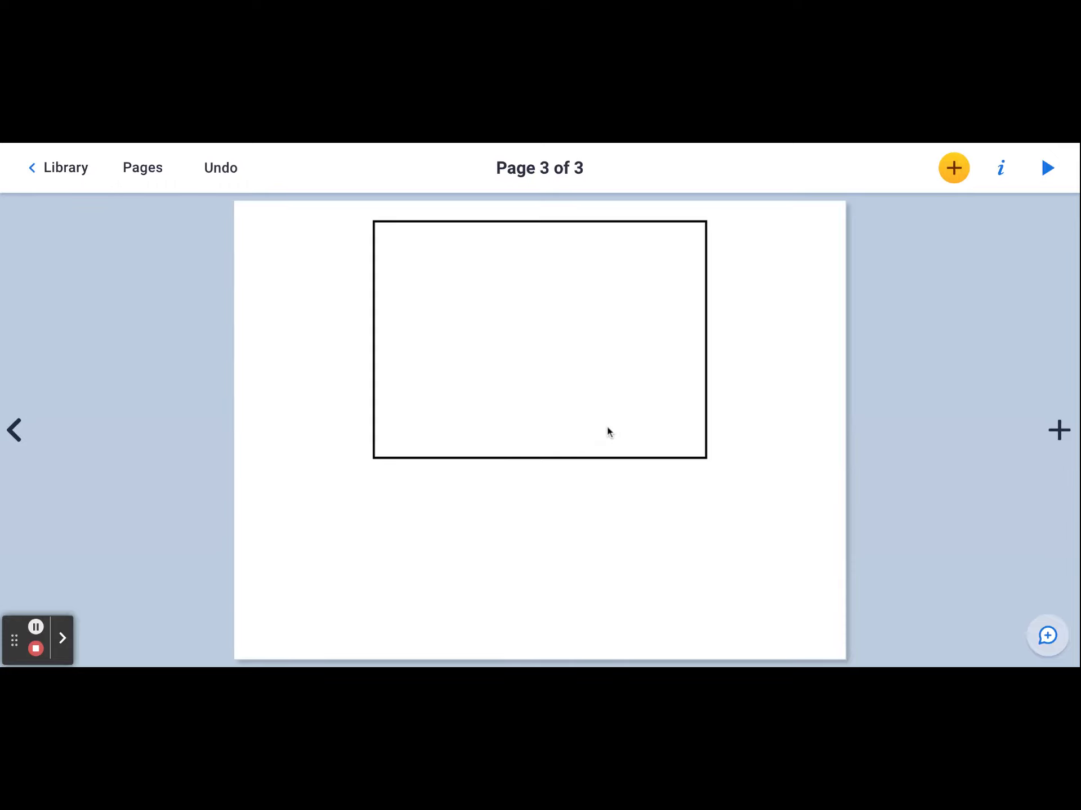
- Search the shapes for "labrador", insert the outlined standing dog, and place it centred below the panel
left_click(956, 172)
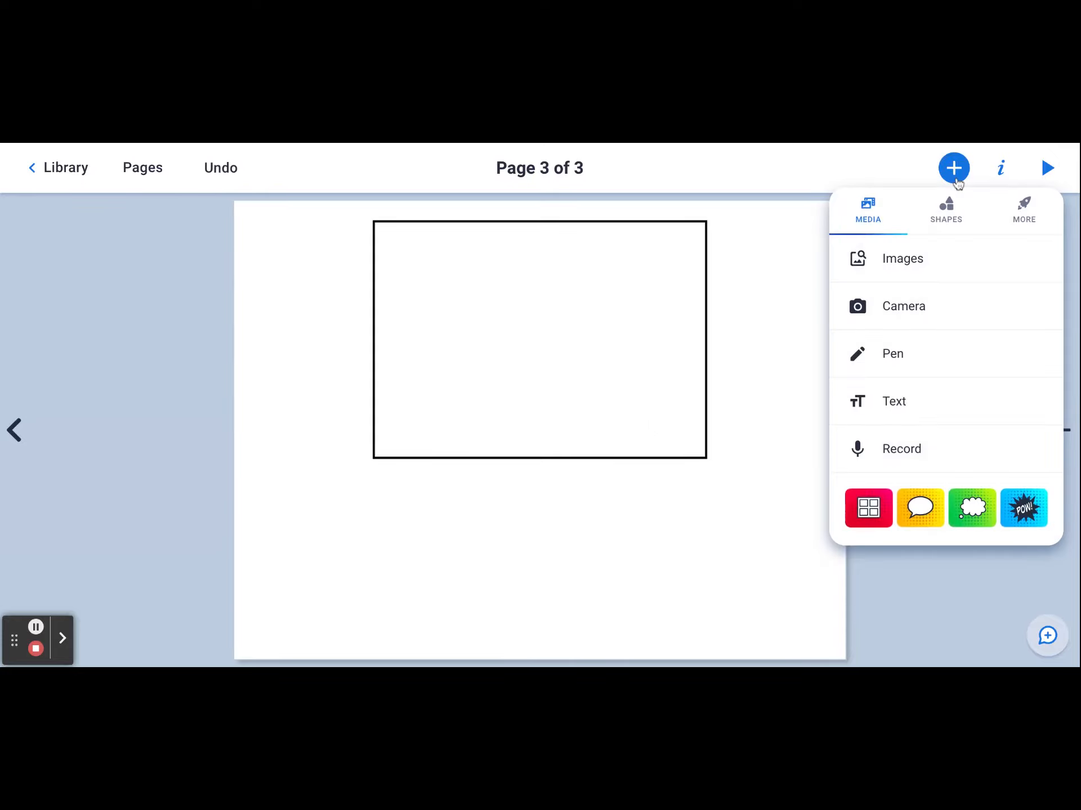
left_click(946, 210)
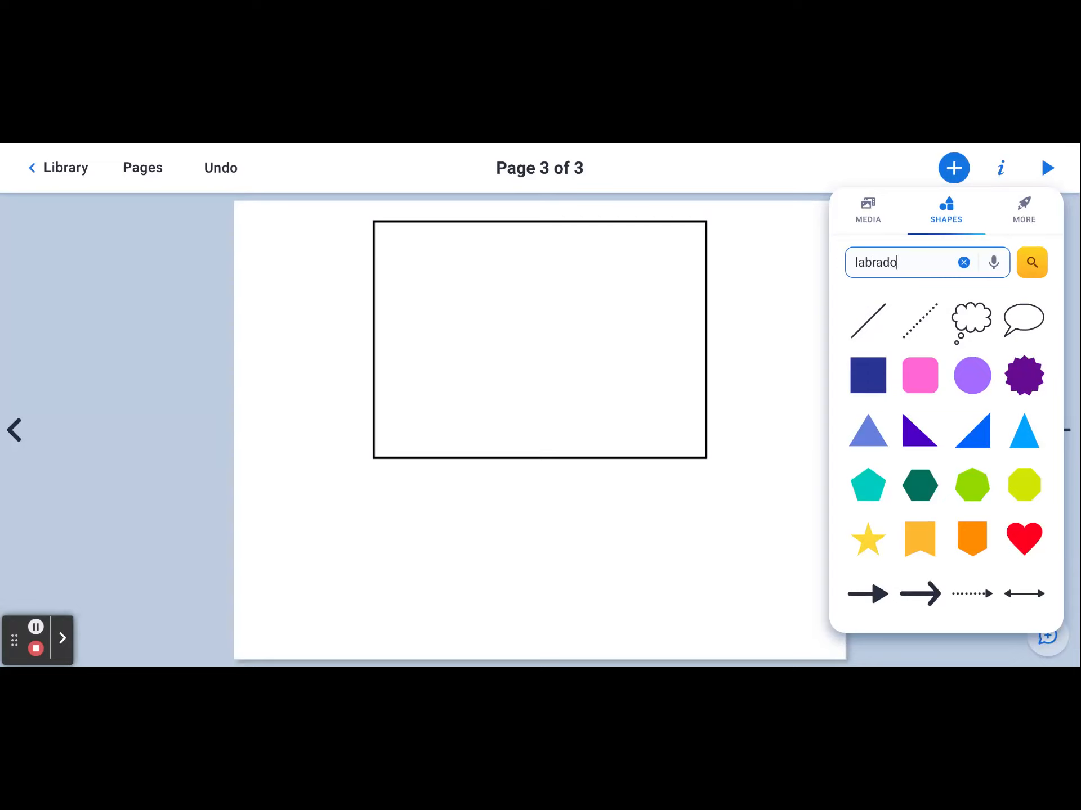
type("r")
key("Return")
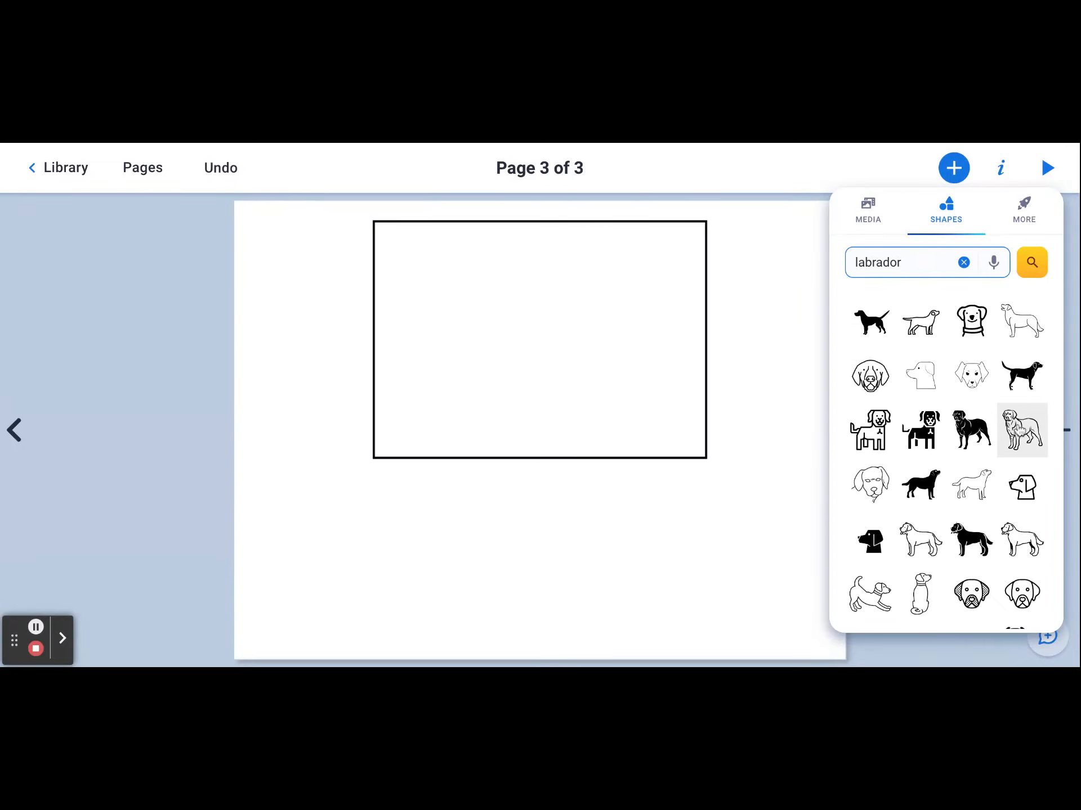
left_click(1021, 430)
left_click_drag(561, 450, 569, 566)
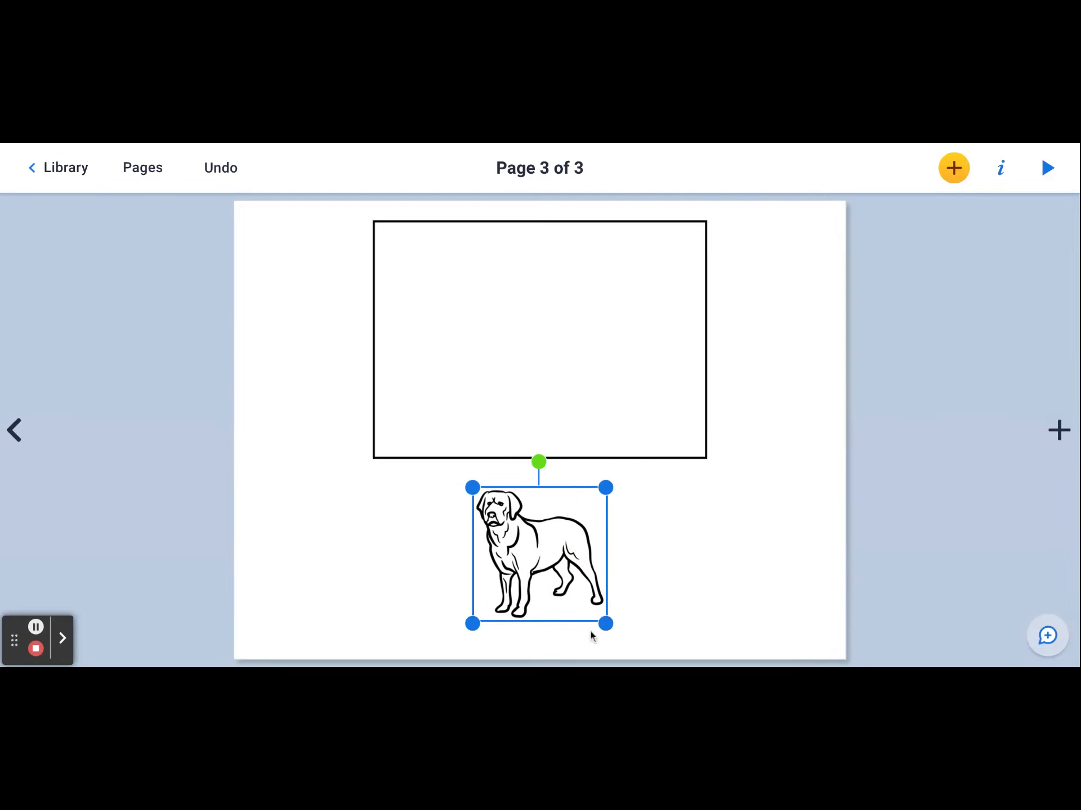
- Recolour the labrador shape with the recent dark grey-green and make it slightly smaller
left_click(1000, 169)
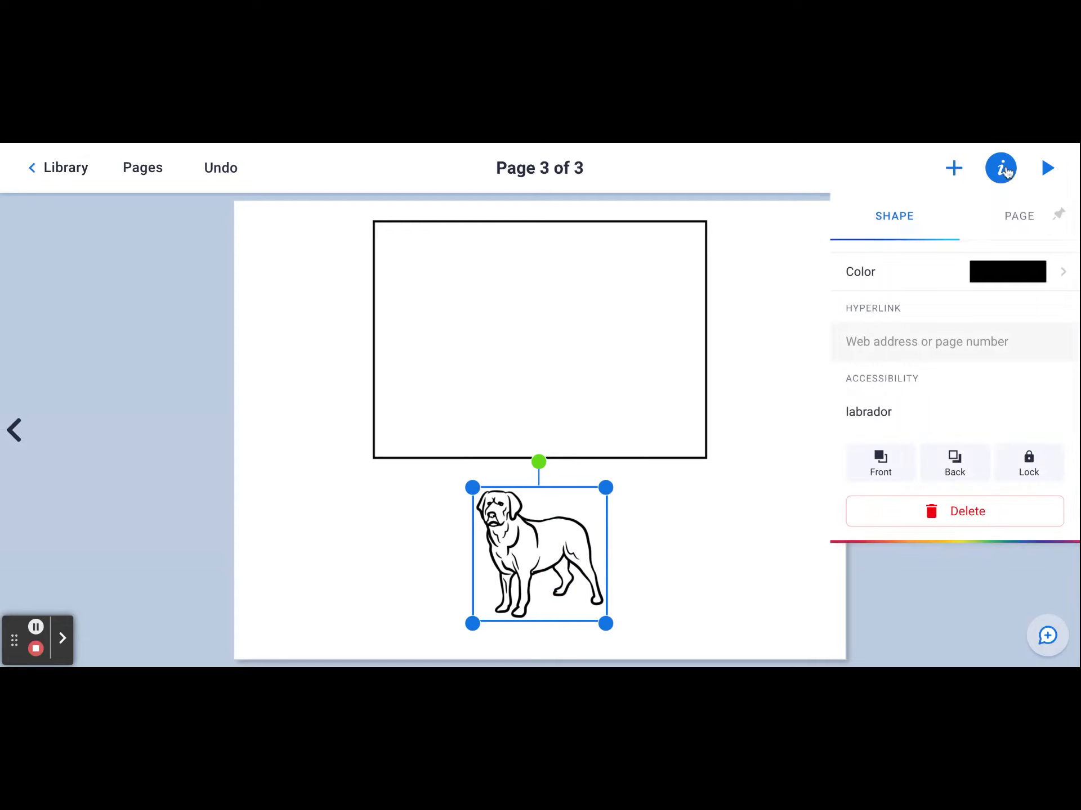
left_click(1068, 274)
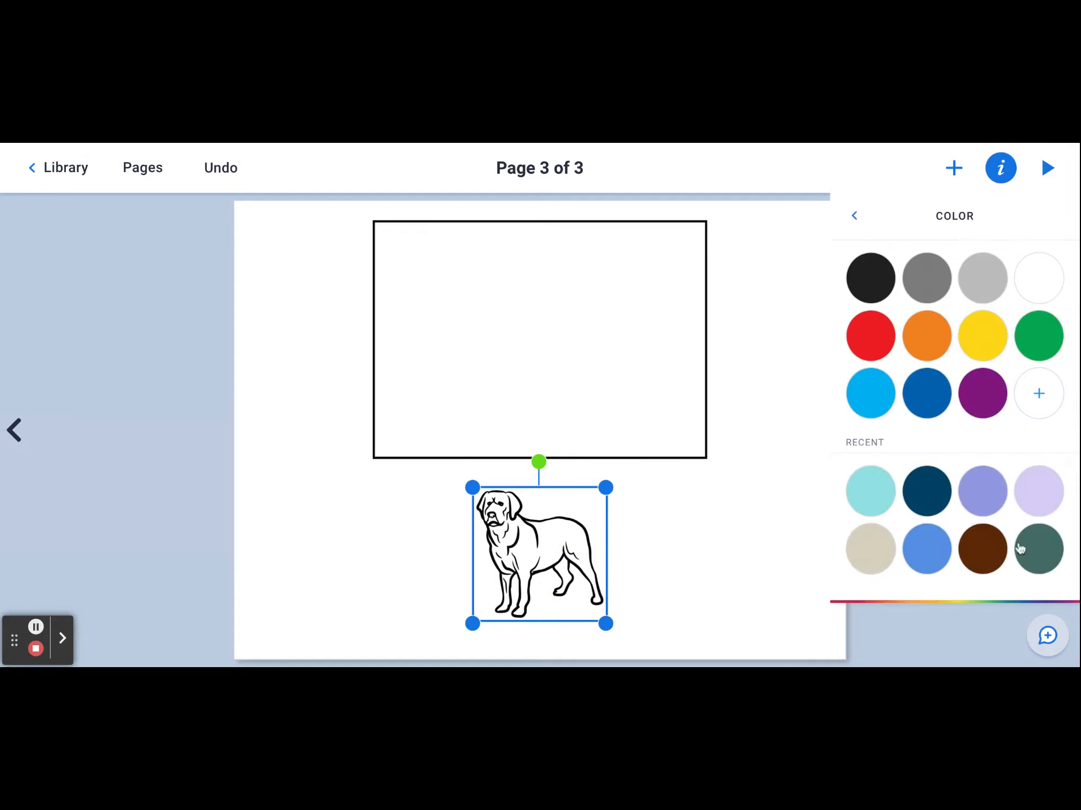
left_click(1038, 551)
left_click(724, 569)
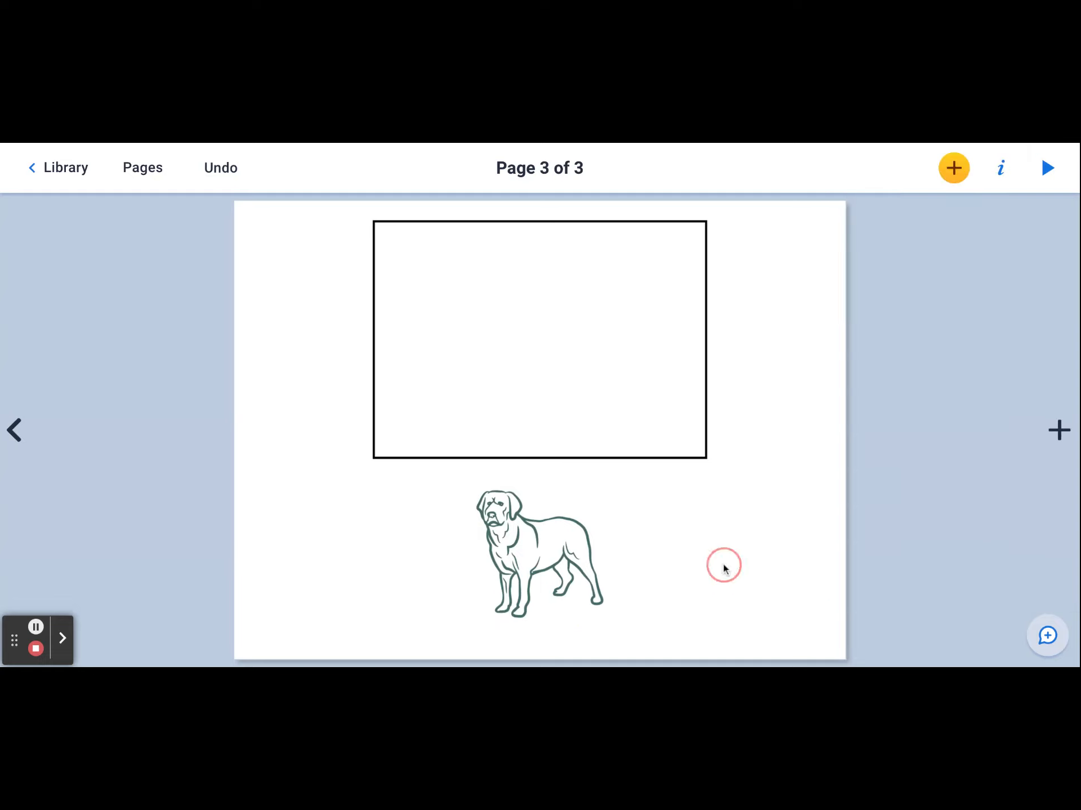
left_click(535, 548)
left_click_drag(606, 486, 570, 523)
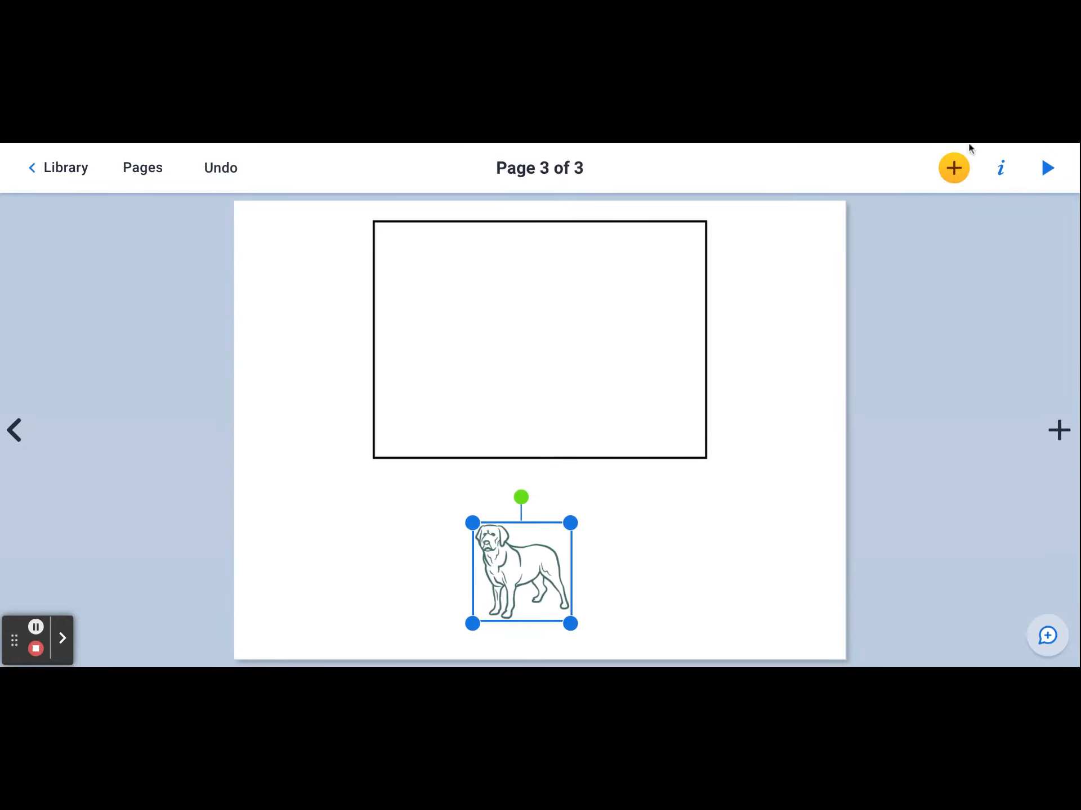
- Insert the animated beaming face with smiling eyes emoji and place it over the right edge of page 3's panel
left_click(957, 164)
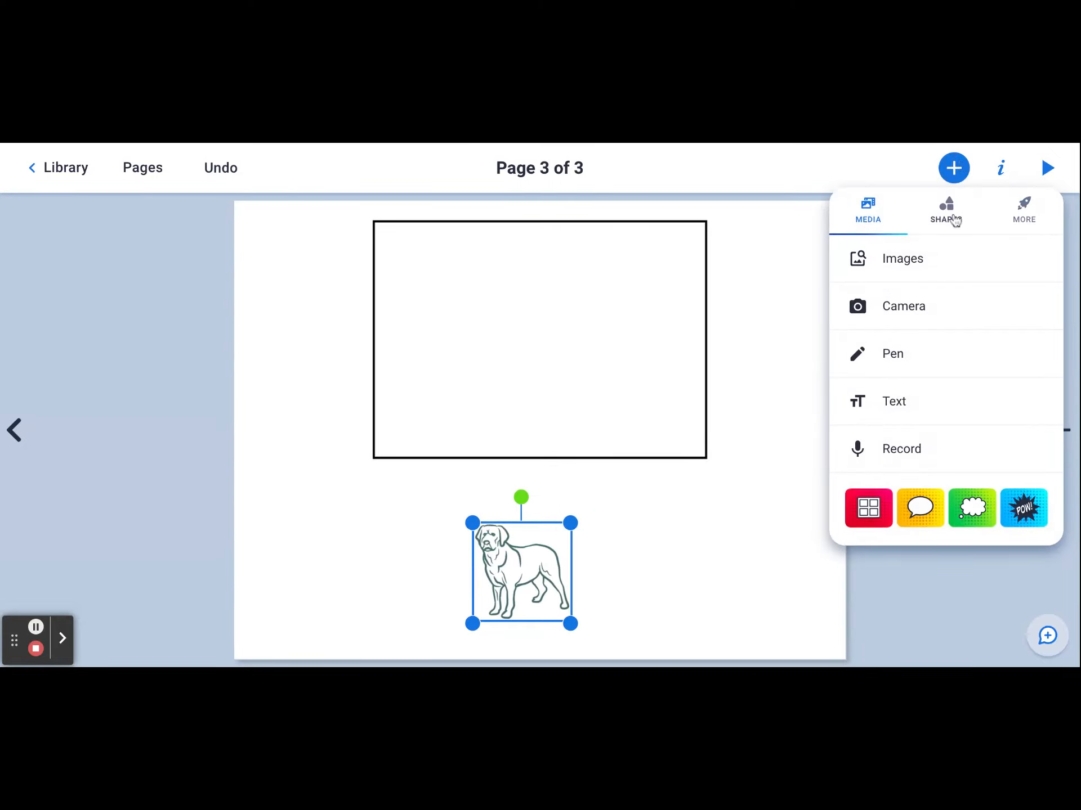
left_click(955, 219)
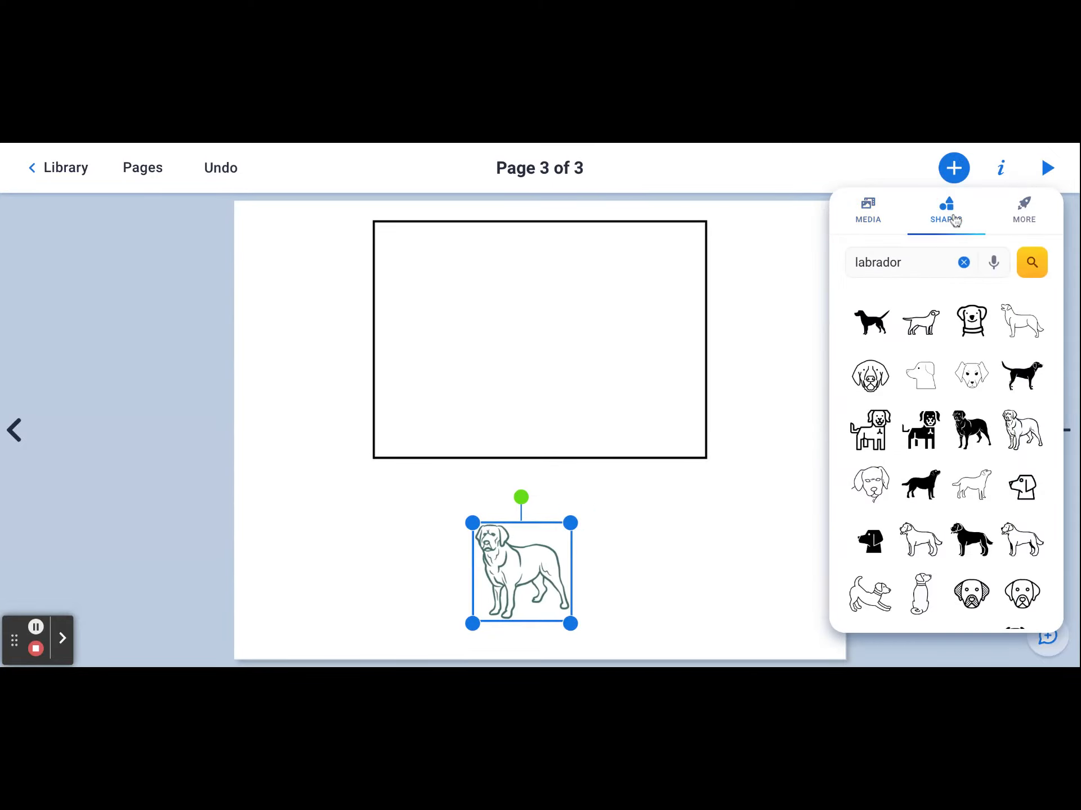
left_click(1030, 209)
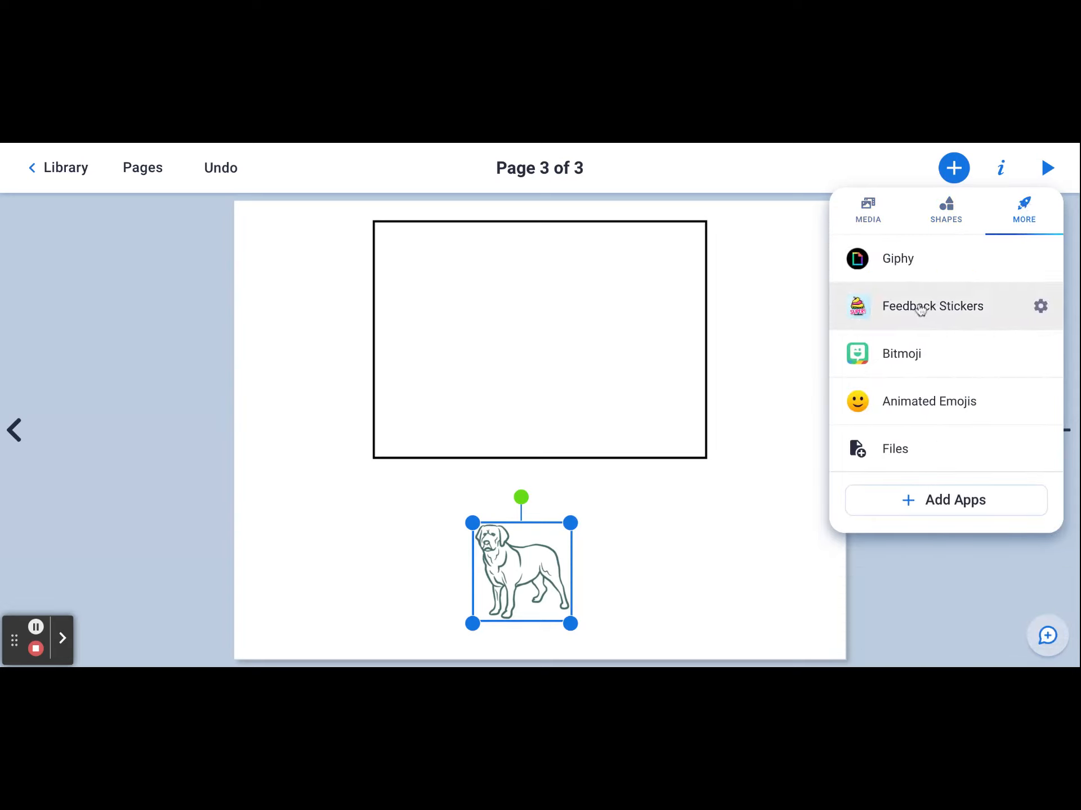
left_click(912, 400)
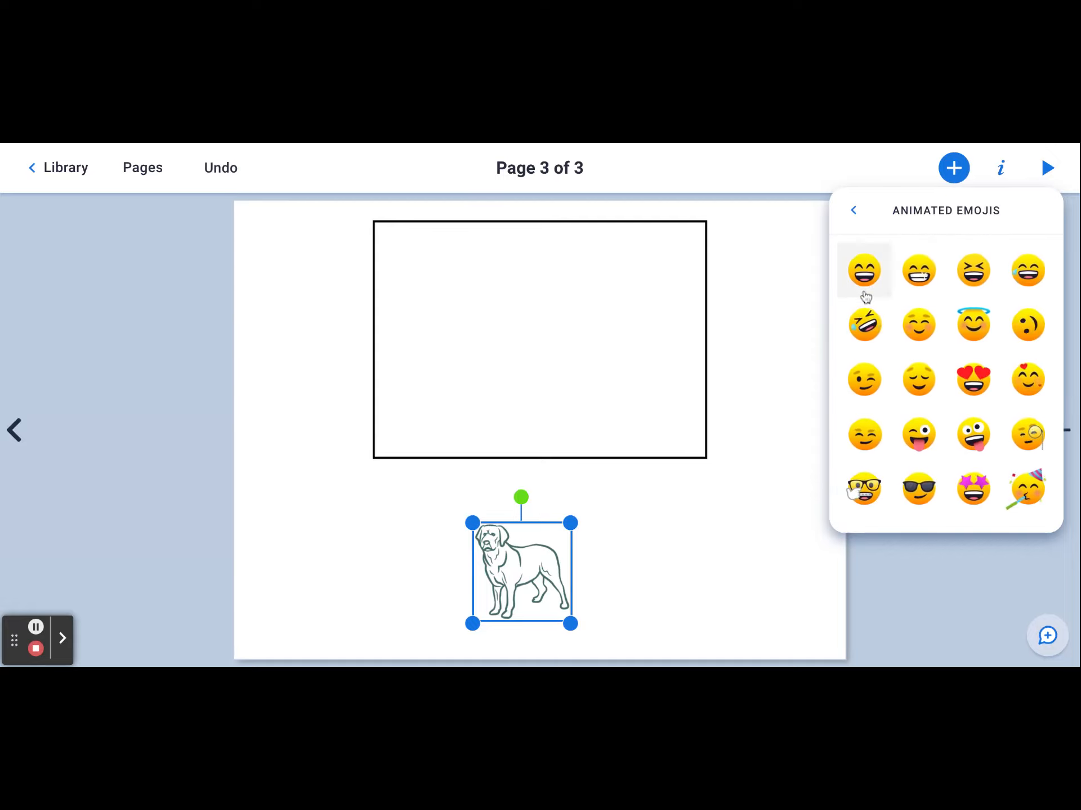
left_click(912, 274)
left_click_drag(582, 428, 766, 324)
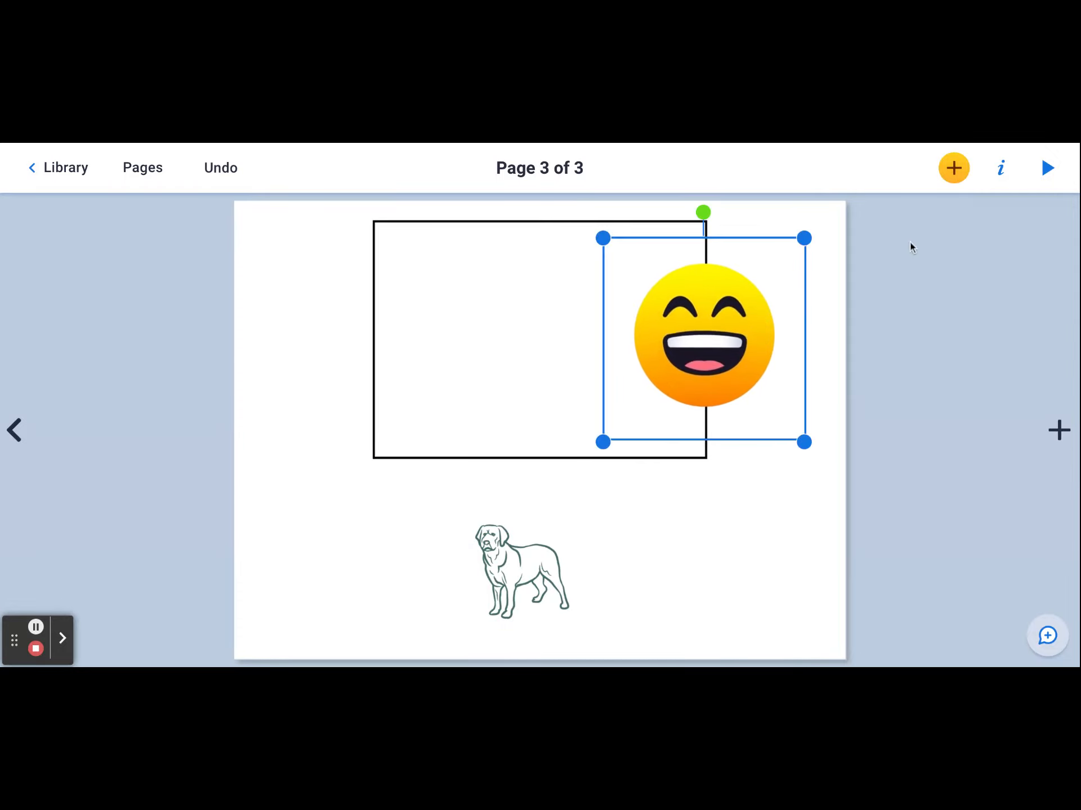
- Check the emoji's image options and look over the available Feedback Stickers
left_click(1001, 169)
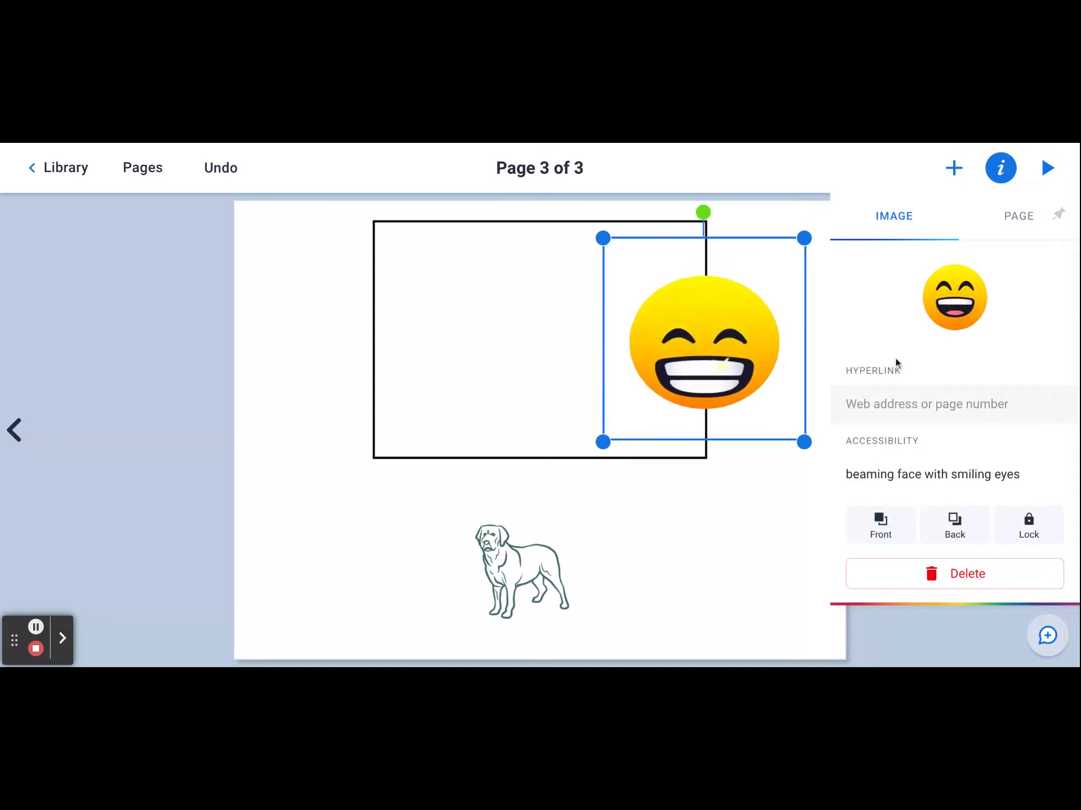
left_click(957, 169)
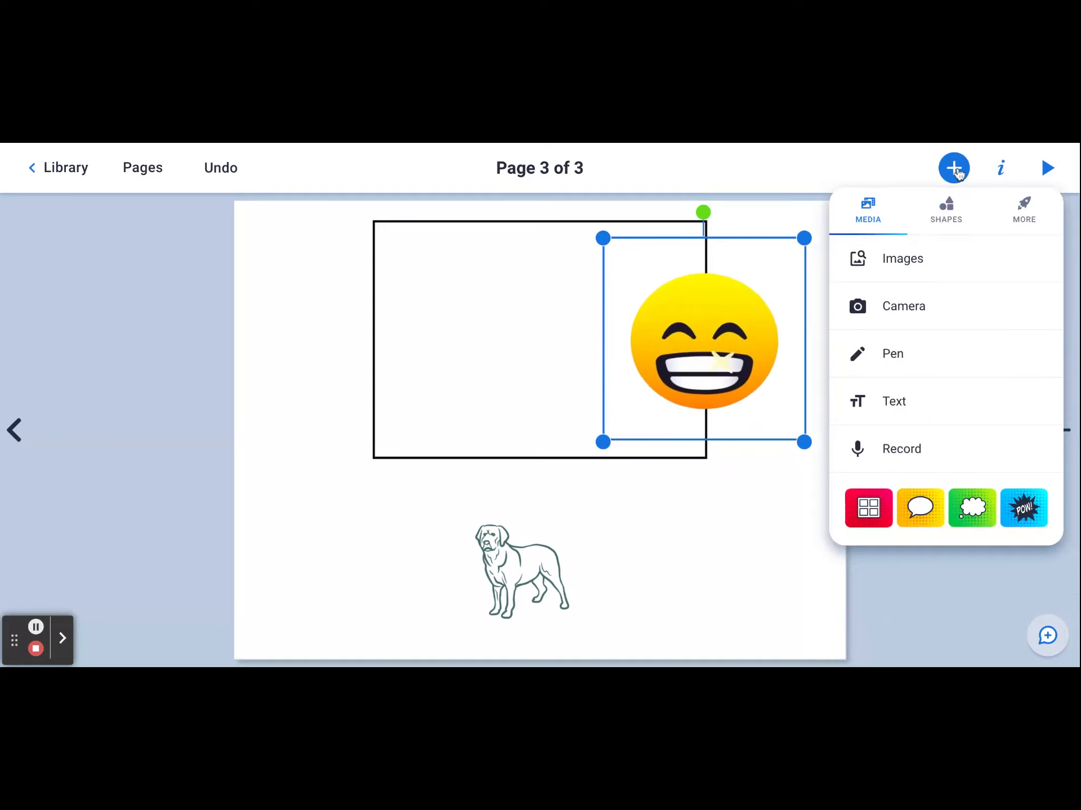
left_click(1023, 207)
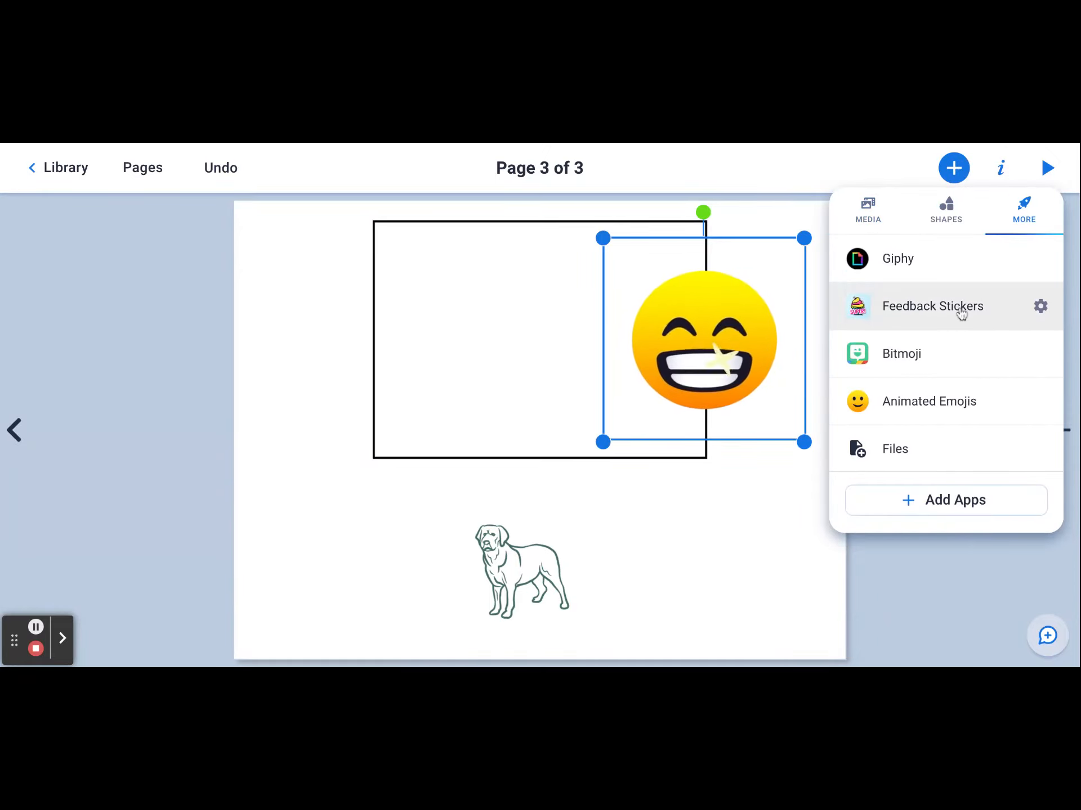
left_click(960, 306)
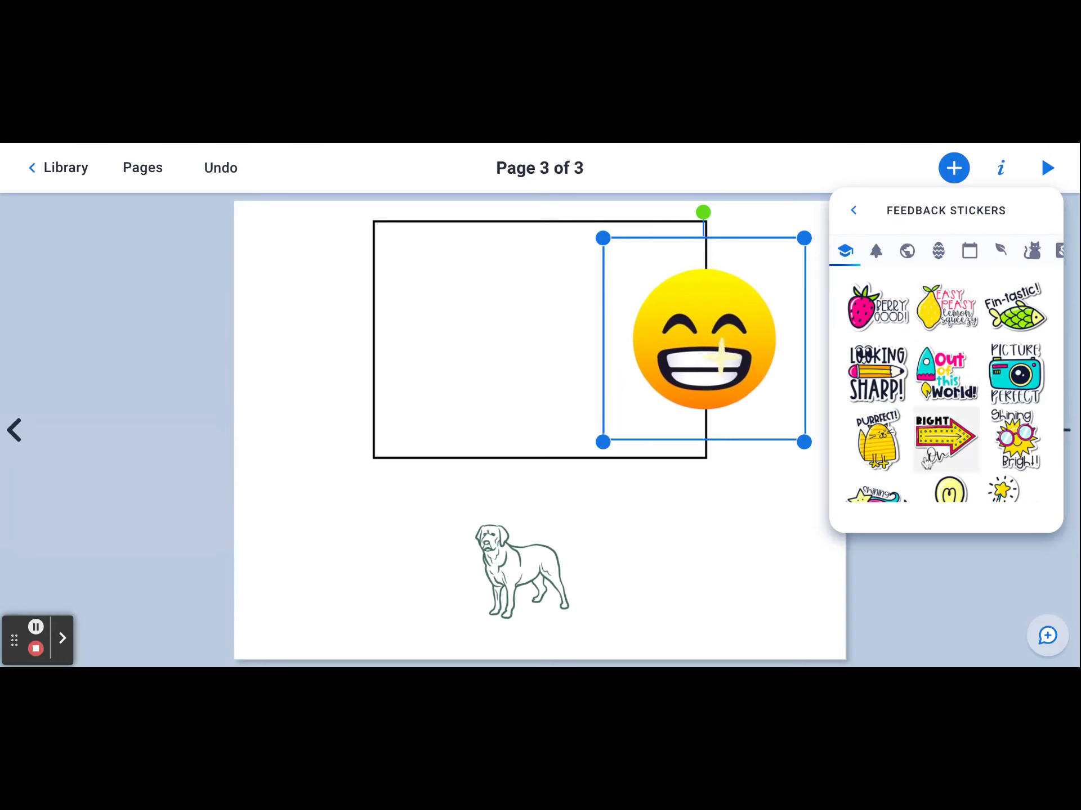
left_click(804, 555)
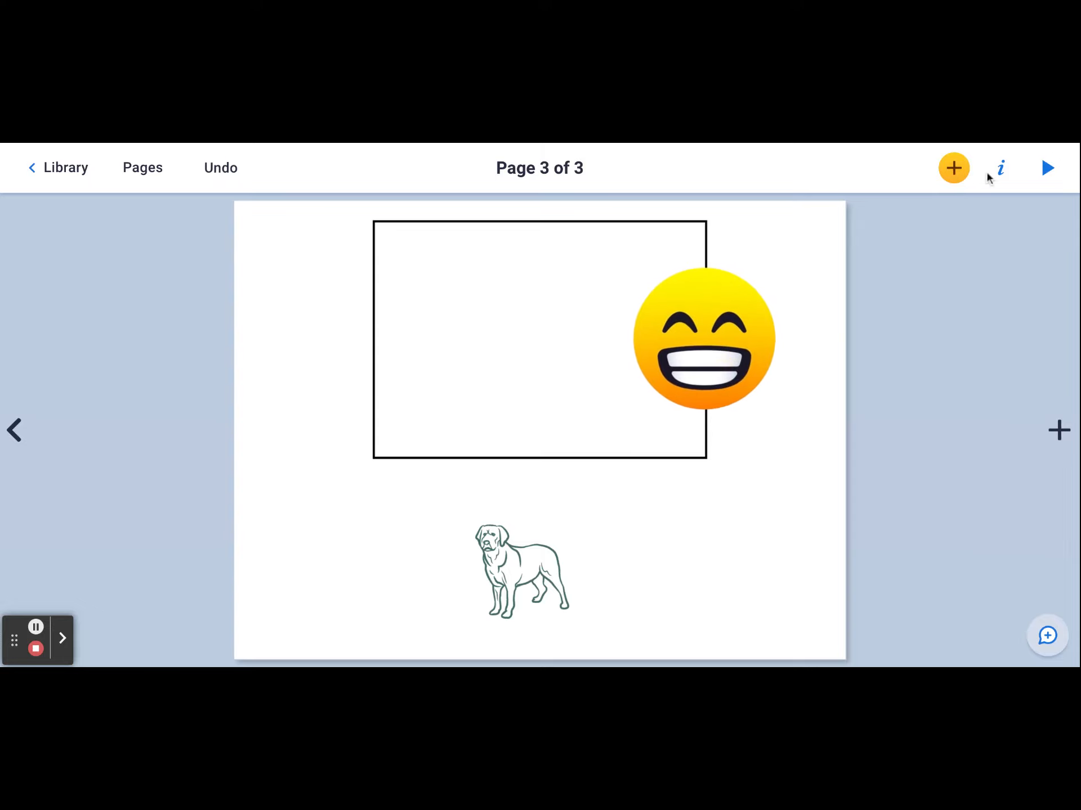
- Try the black-and-white sunburst comic background and the dark wood plank texture on page 3
left_click(1002, 170)
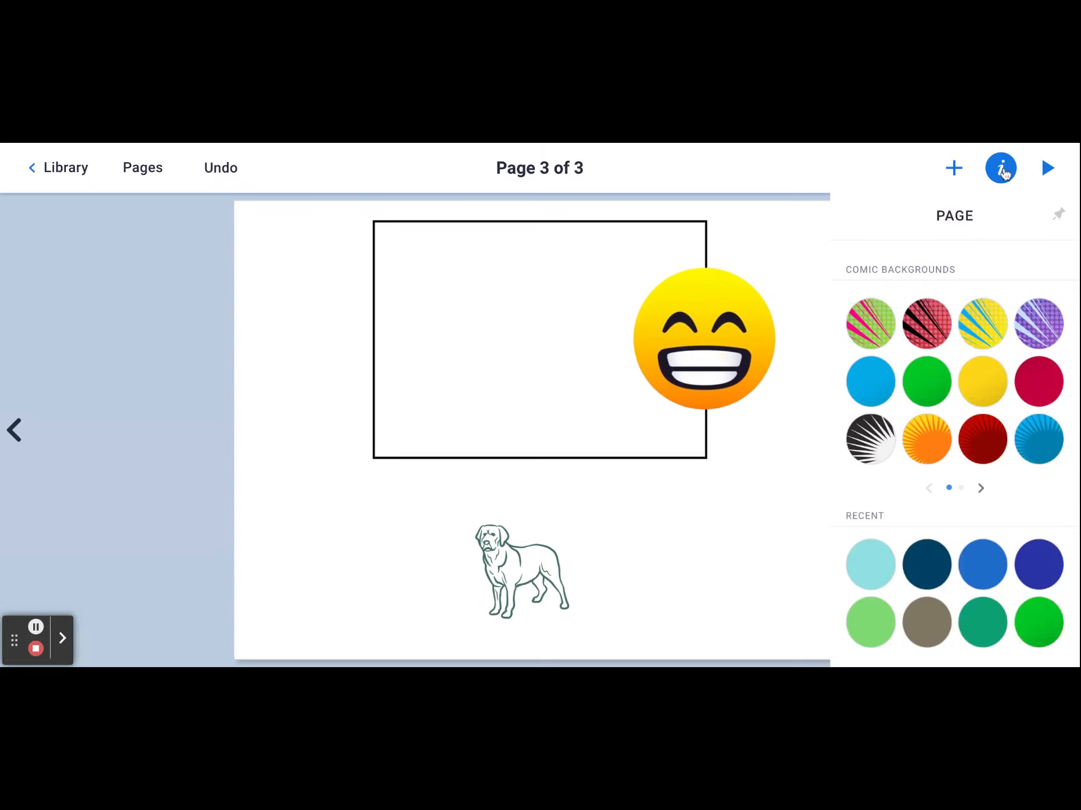
left_click(882, 448)
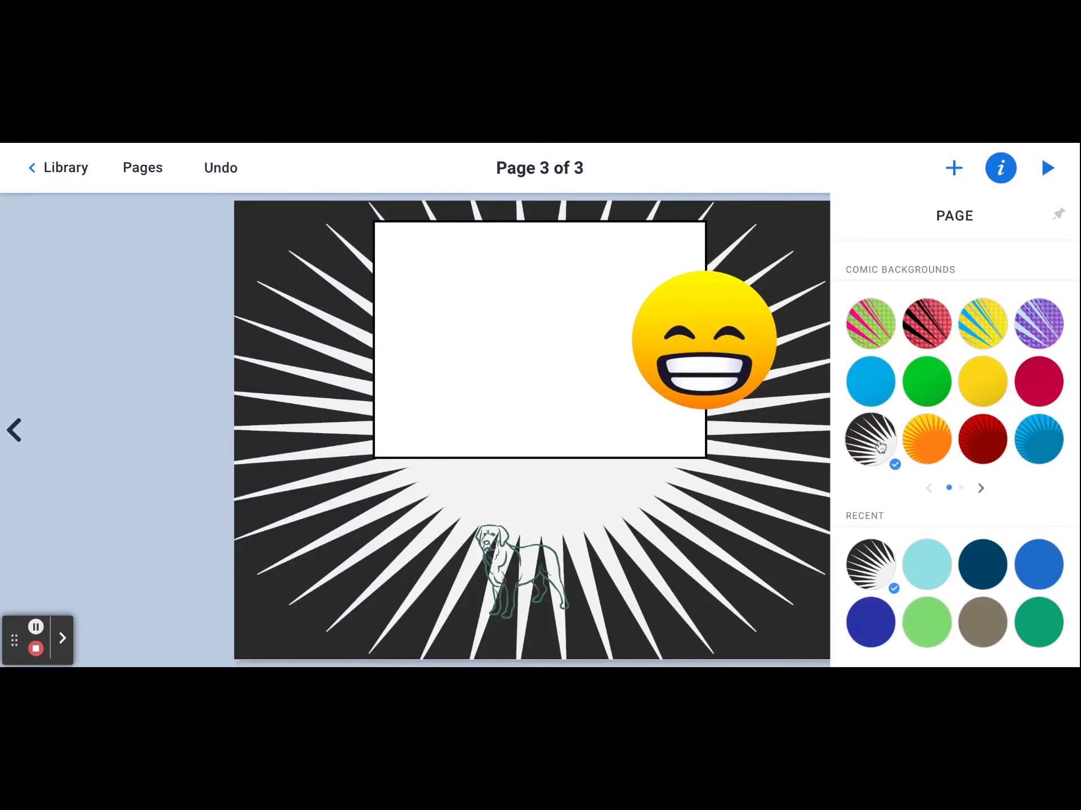
scroll(881, 444, "down", 5)
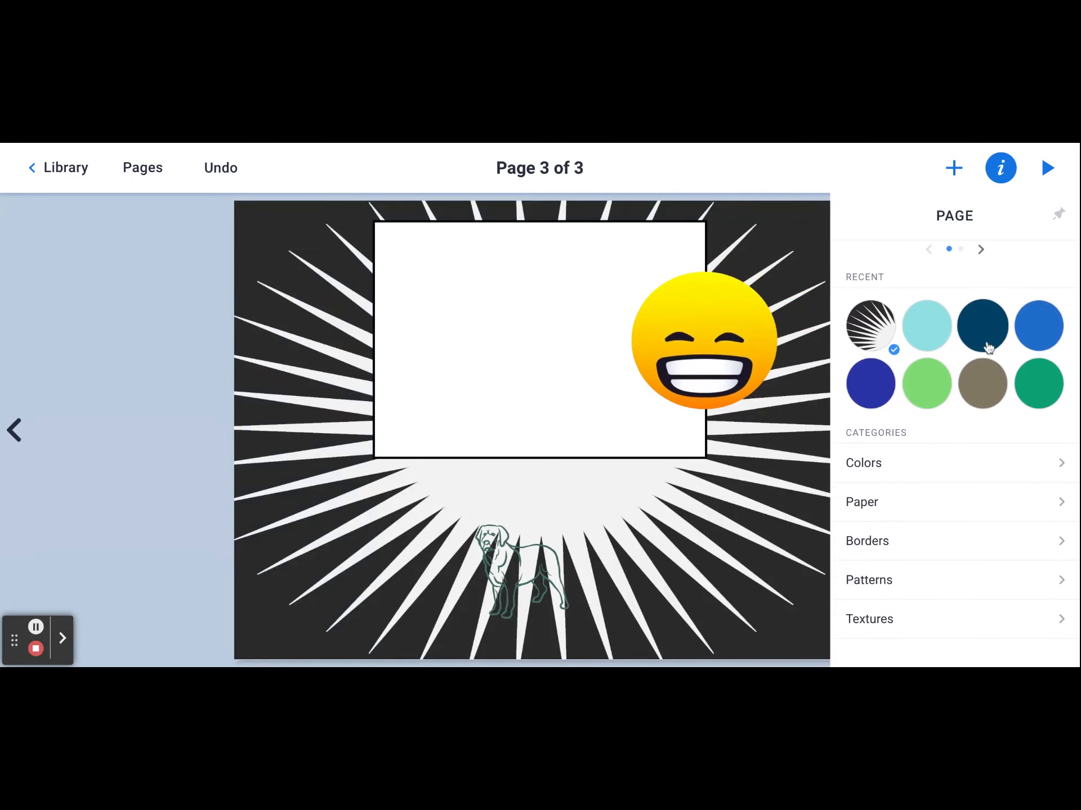
left_click(915, 630)
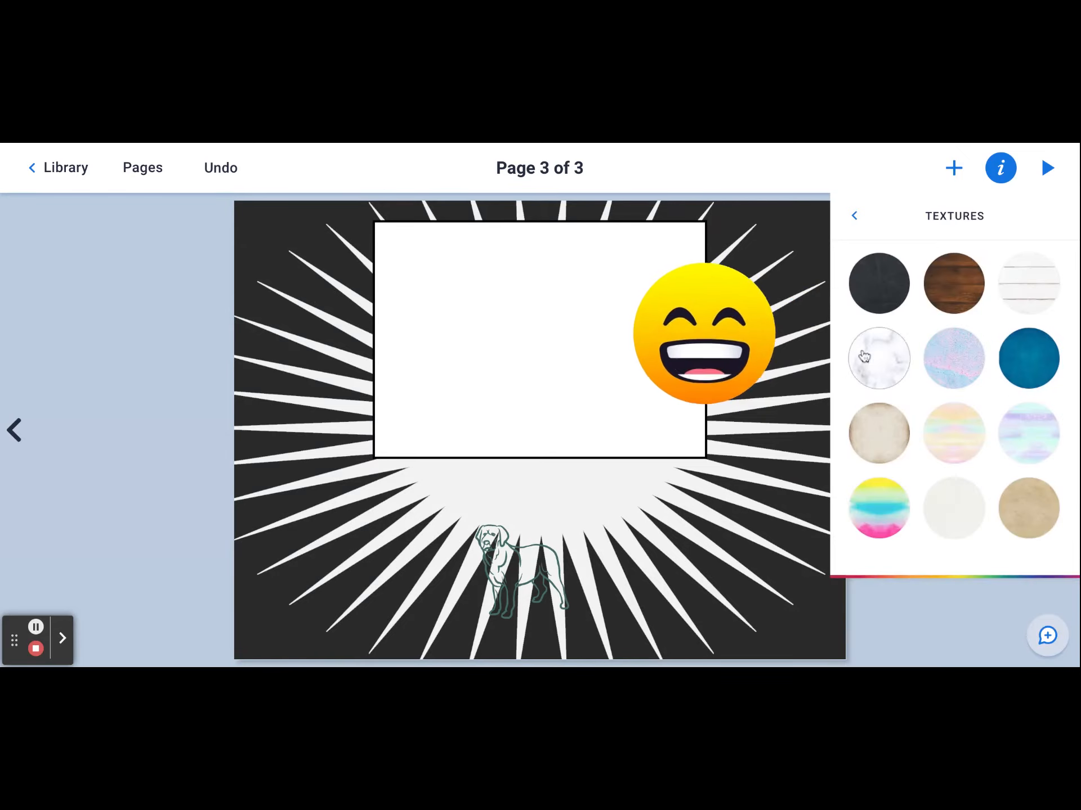
left_click(951, 283)
left_click(858, 215)
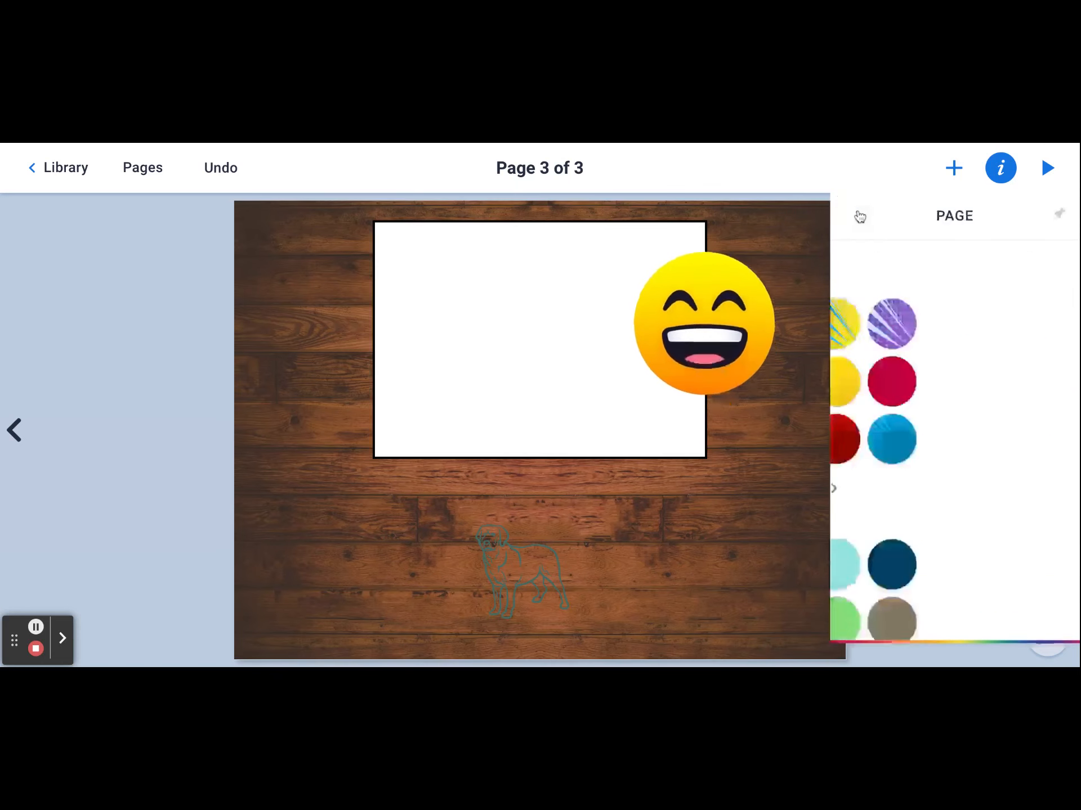
- Try the purple geometric pattern as the page background and look at the paper styles
scroll(931, 541, "down", 5)
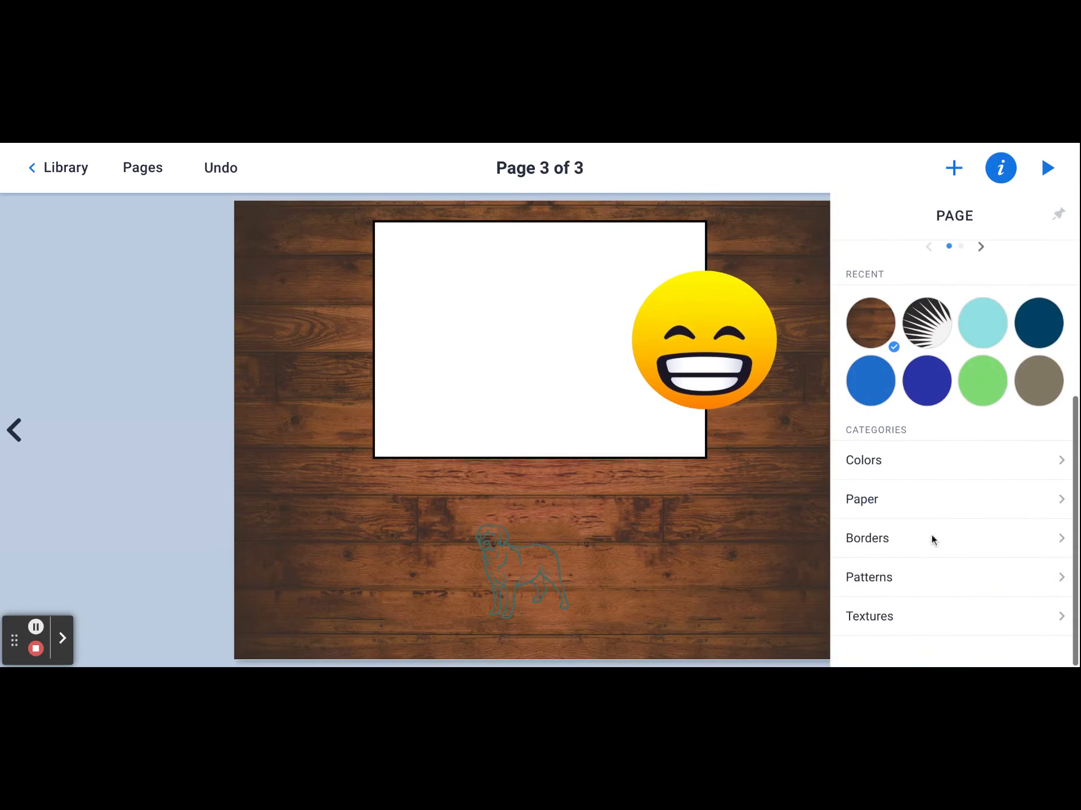
left_click(929, 586)
left_click(963, 357)
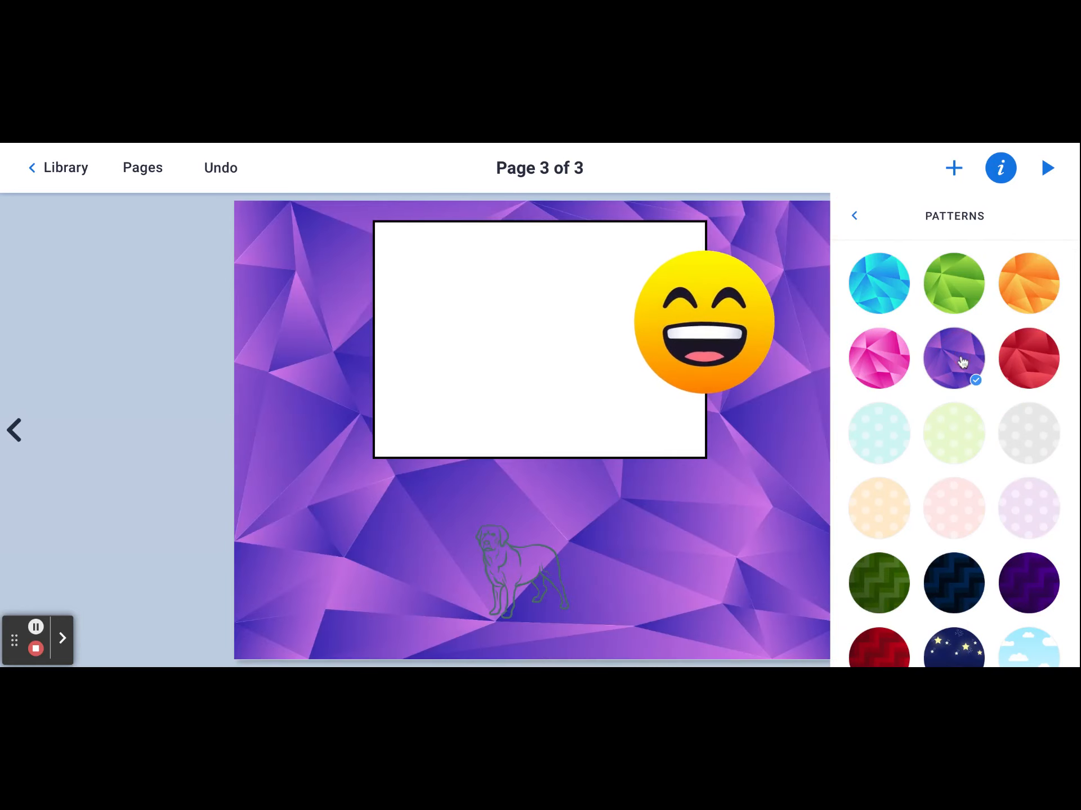
left_click(855, 224)
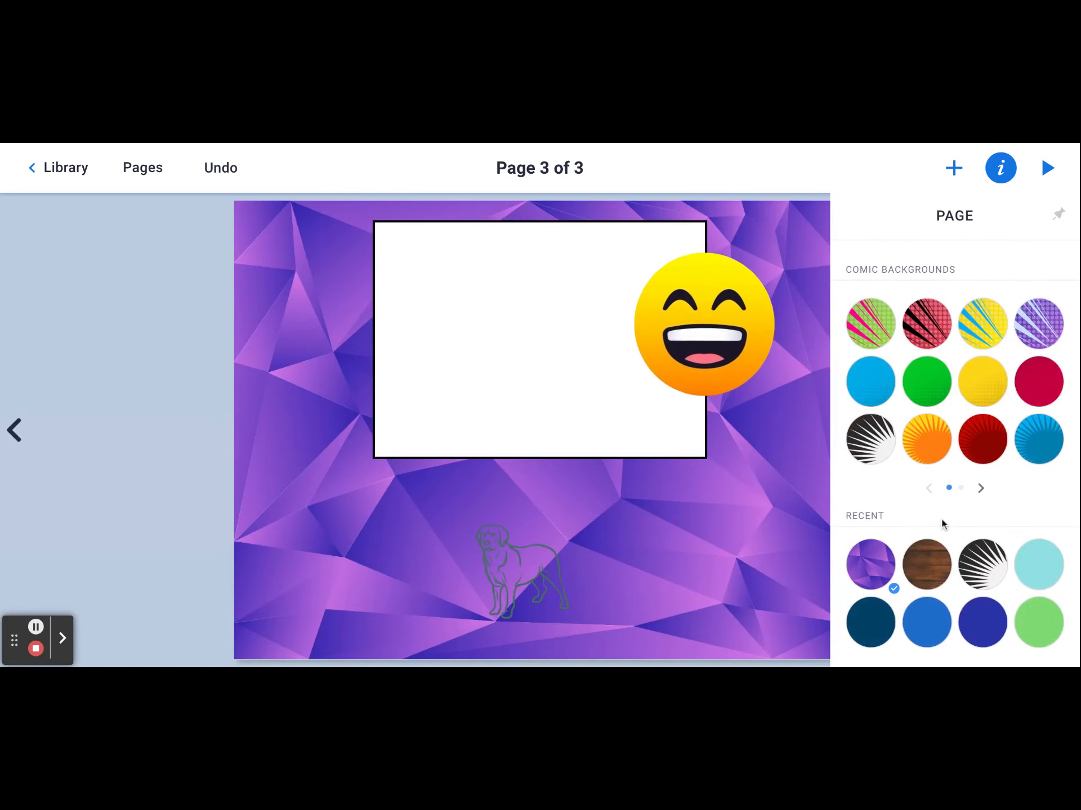
scroll(950, 568, "down", 4)
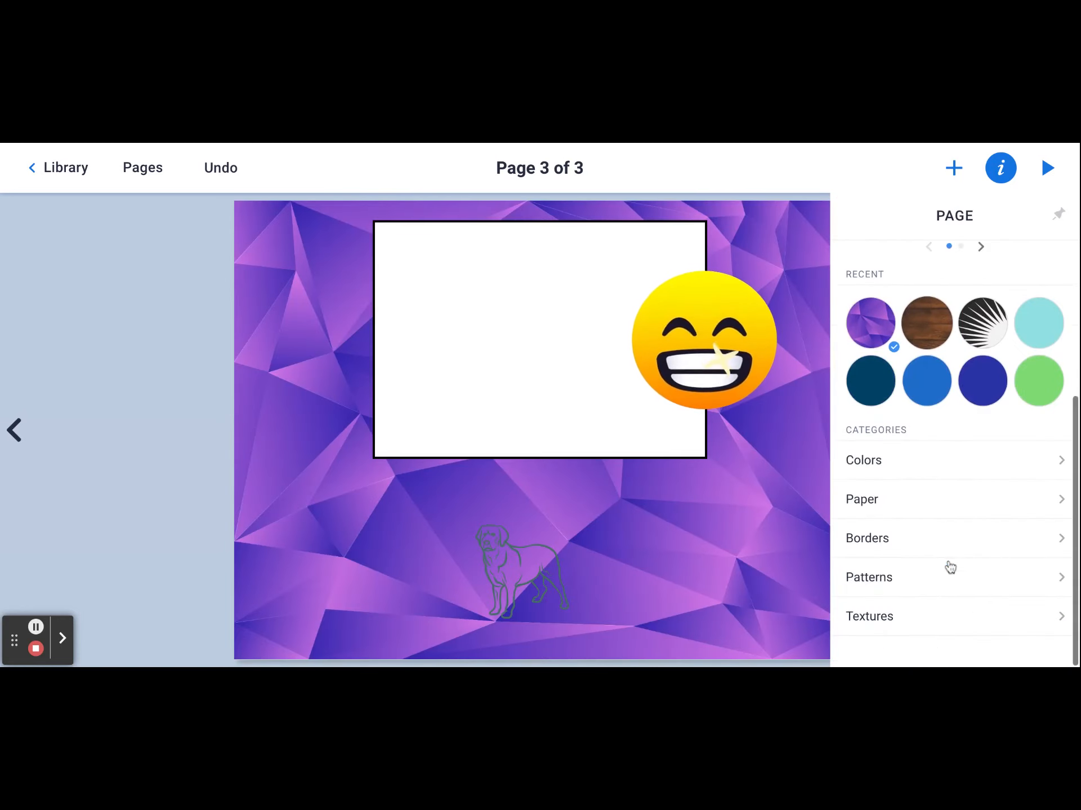
left_click(918, 510)
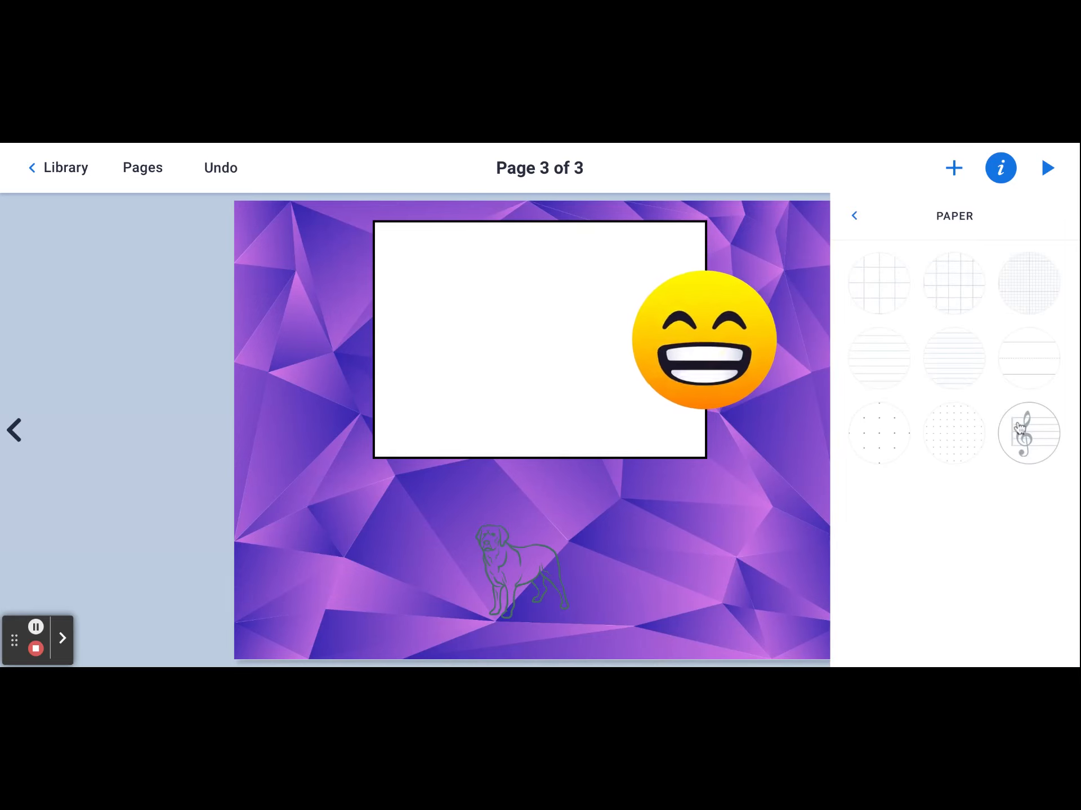
left_click(855, 220)
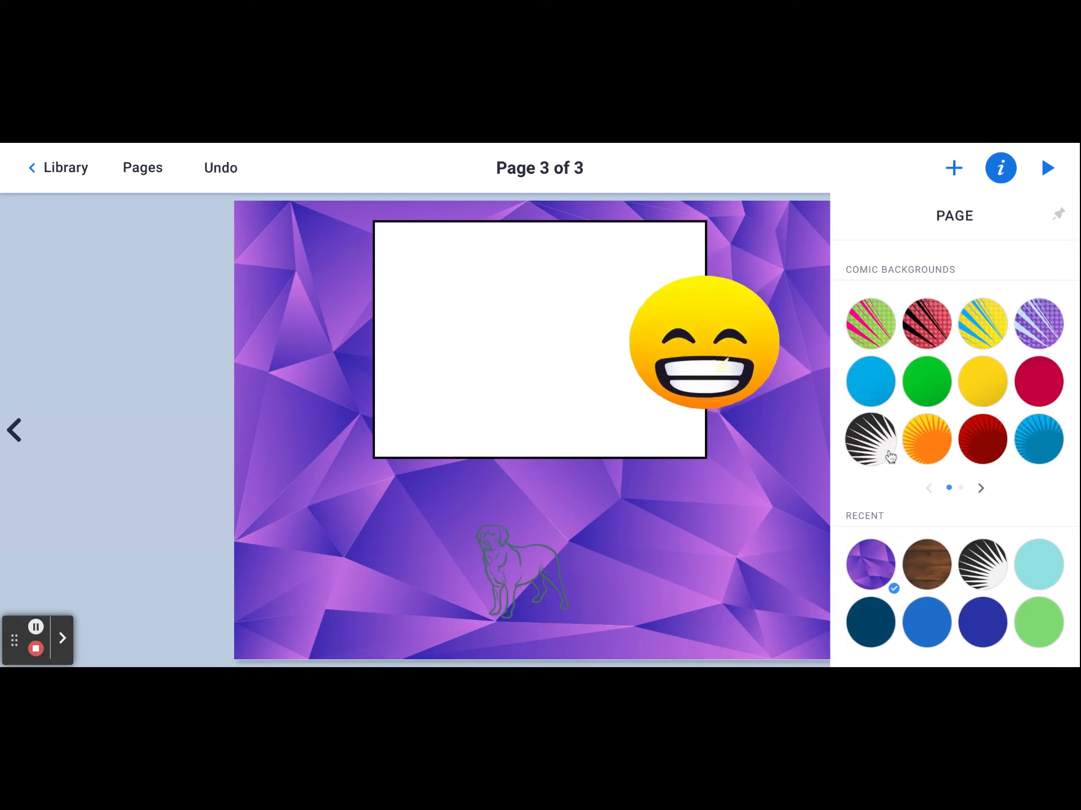
- Fill page 3's background with a custom solid green, hex 25b458
scroll(890, 457, "down", 4)
left_click(876, 465)
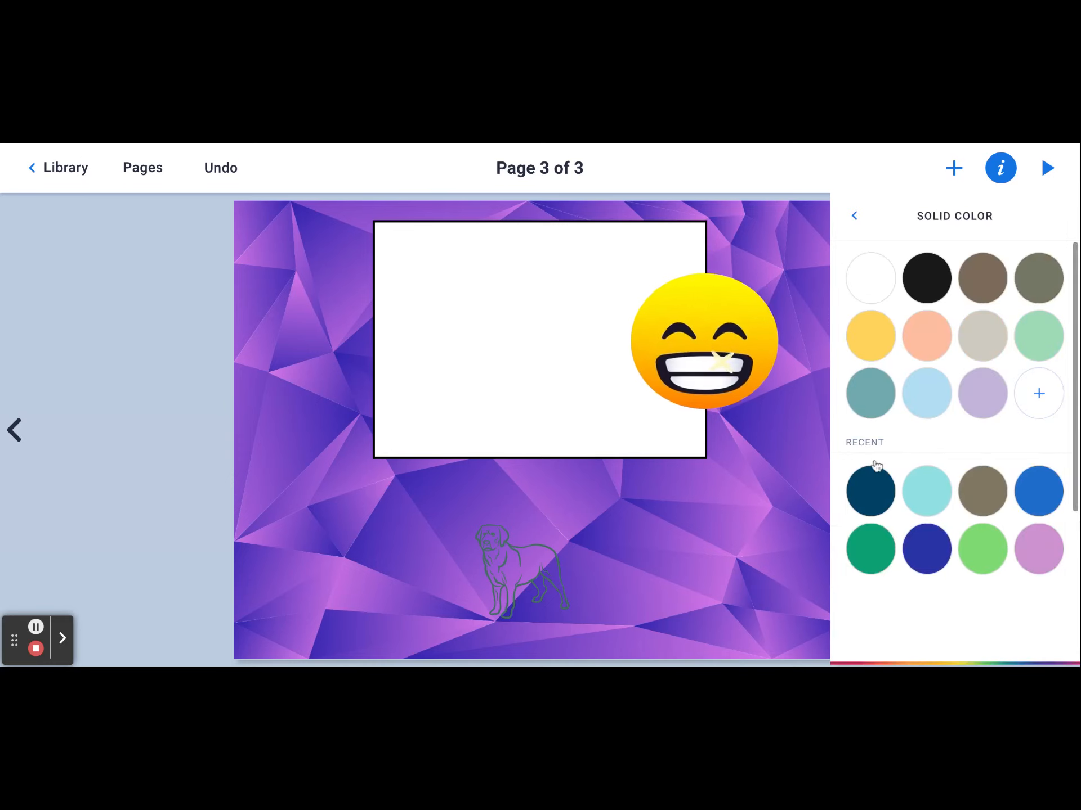
left_click(1038, 397)
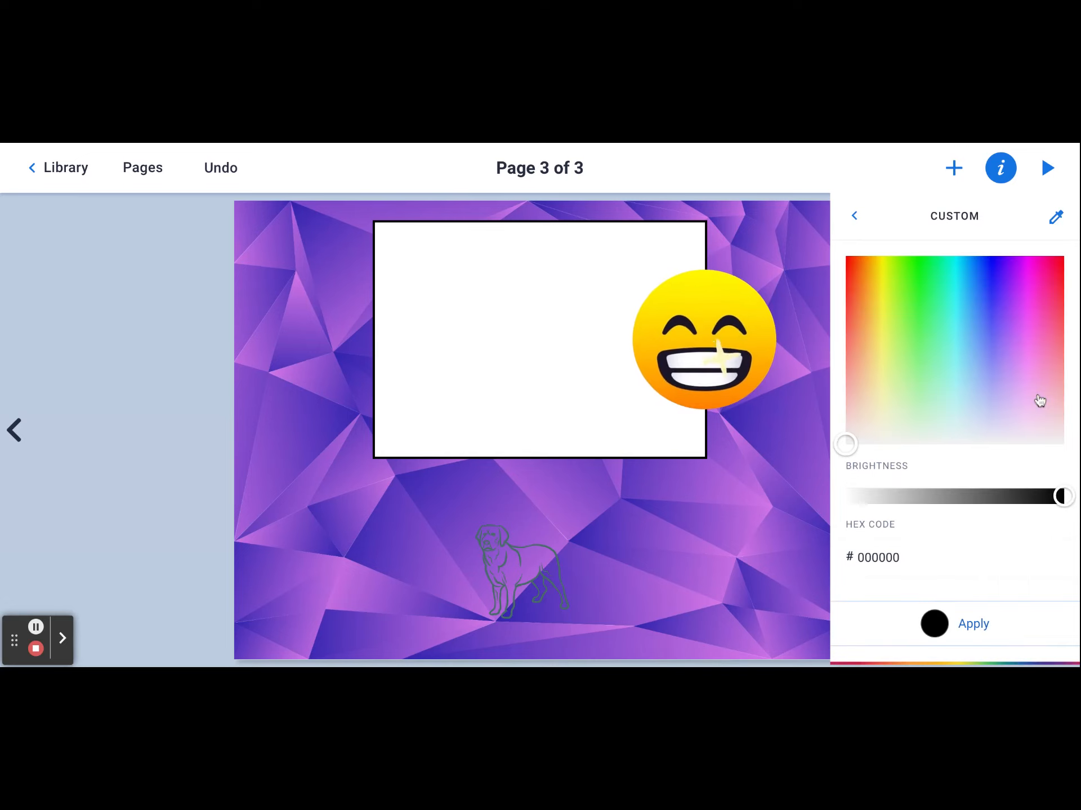
left_click_drag(845, 445, 930, 321)
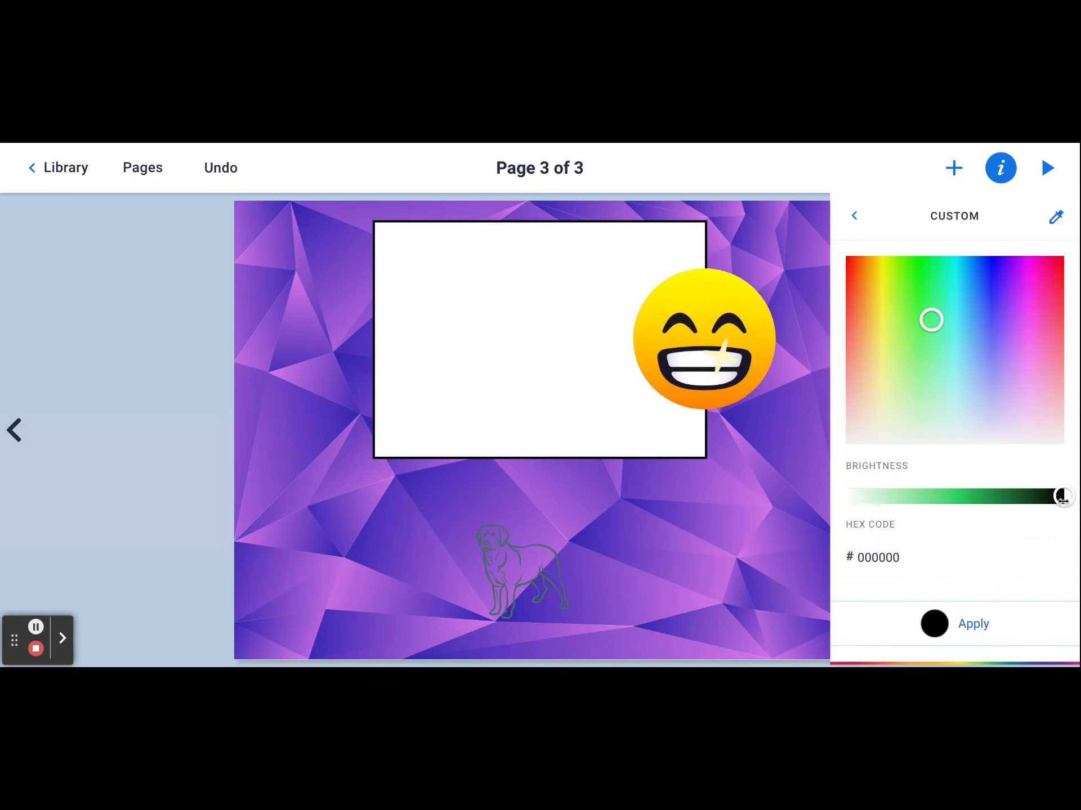
left_click_drag(1061, 497, 971, 496)
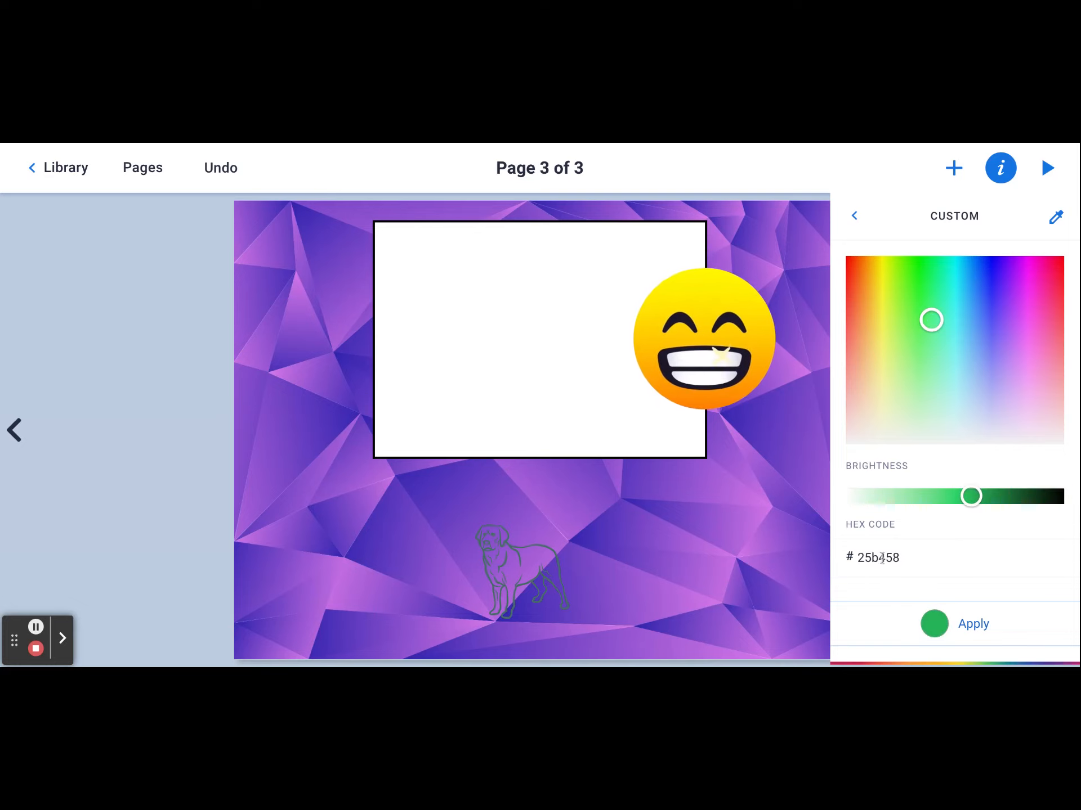
left_click(935, 627)
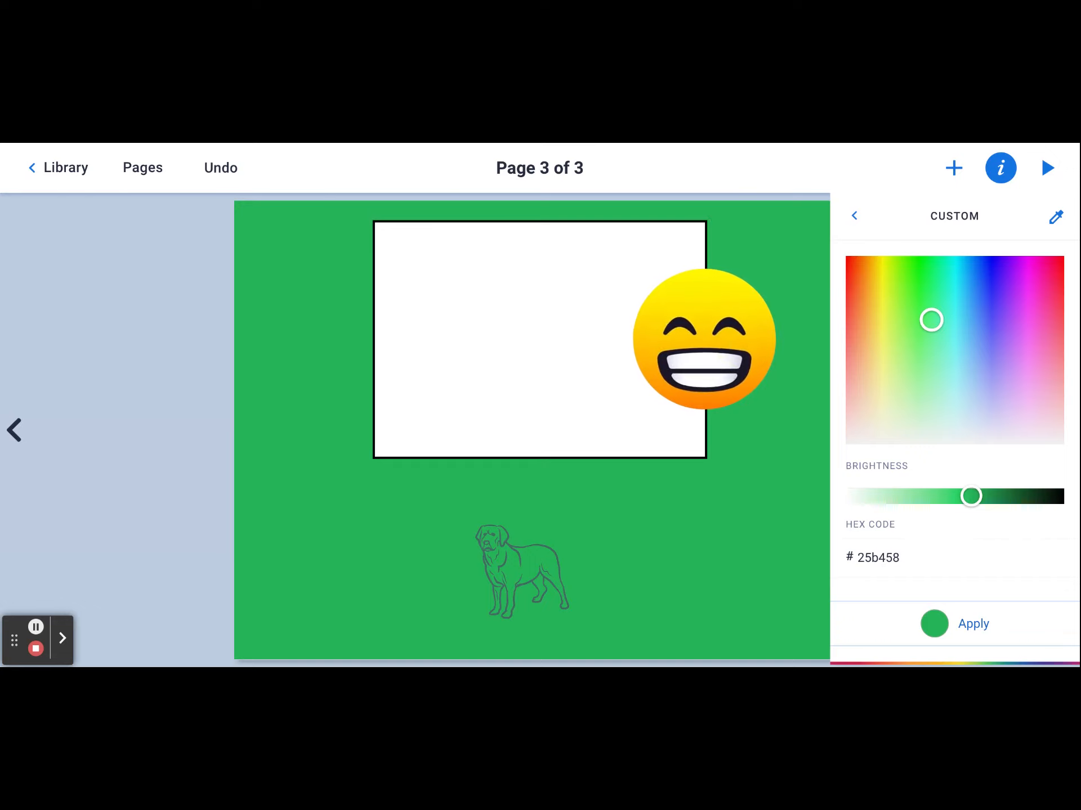
left_click(805, 292)
left_click(802, 532)
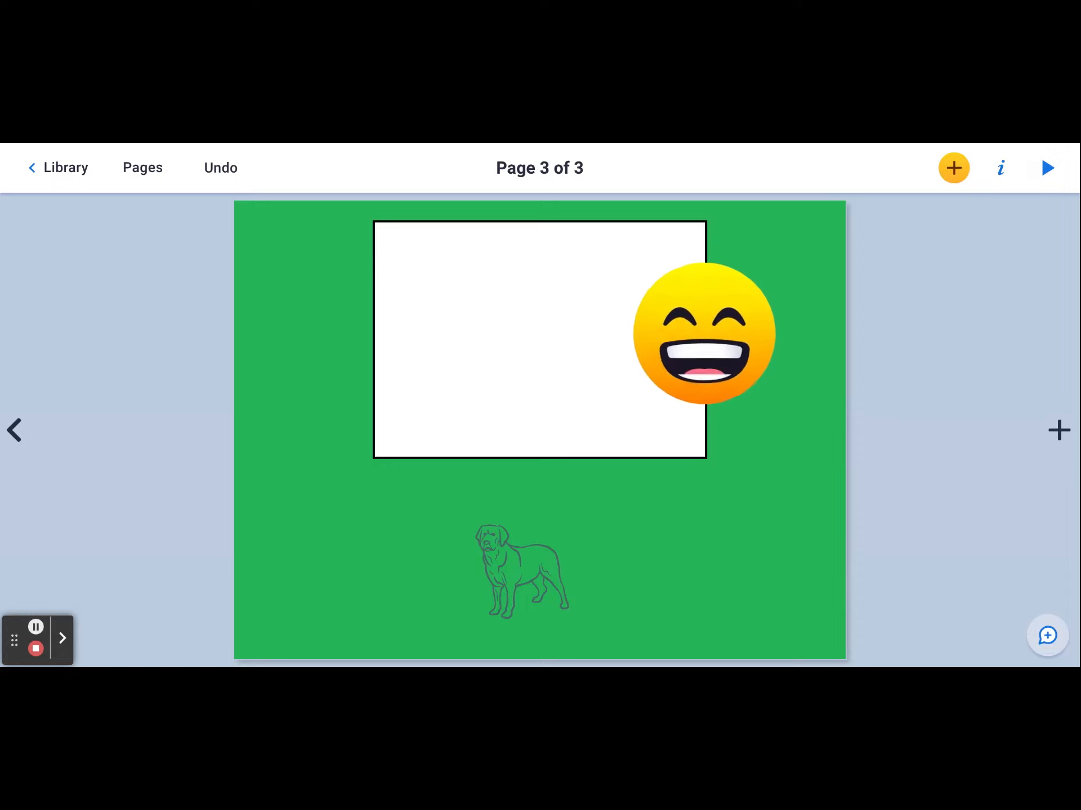
- Lock the smiling emoji in place on page 3 and deselect it
left_click(711, 306)
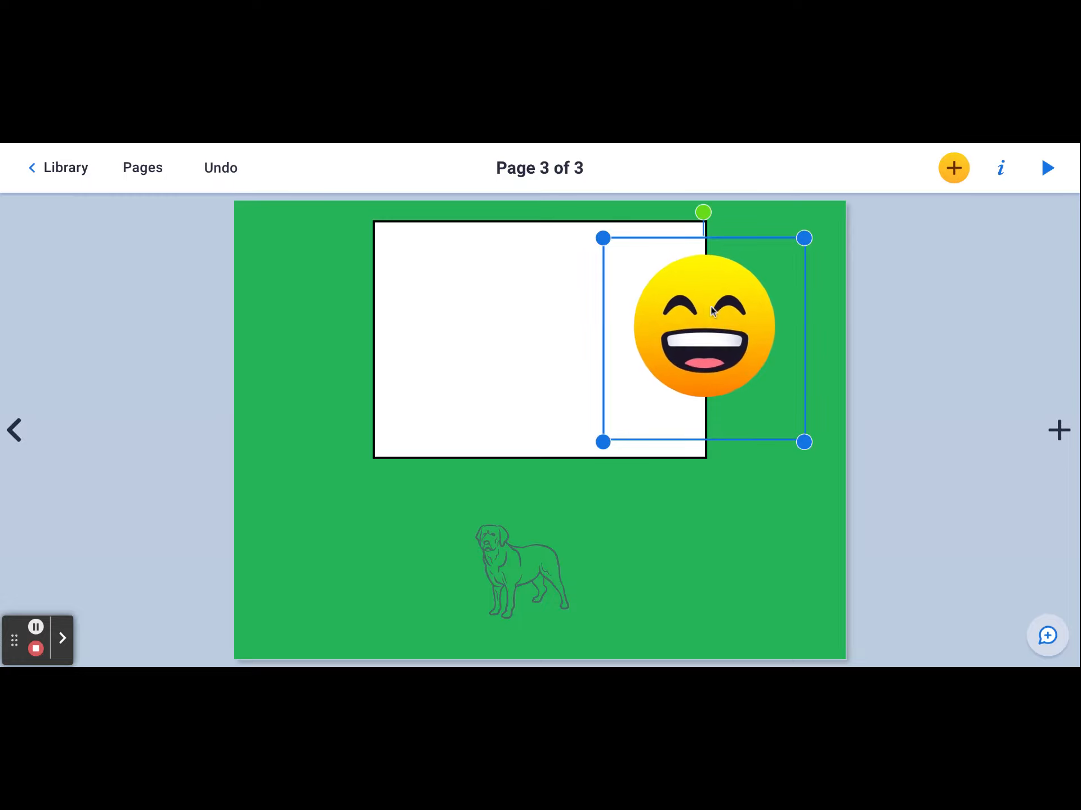
left_click(1000, 168)
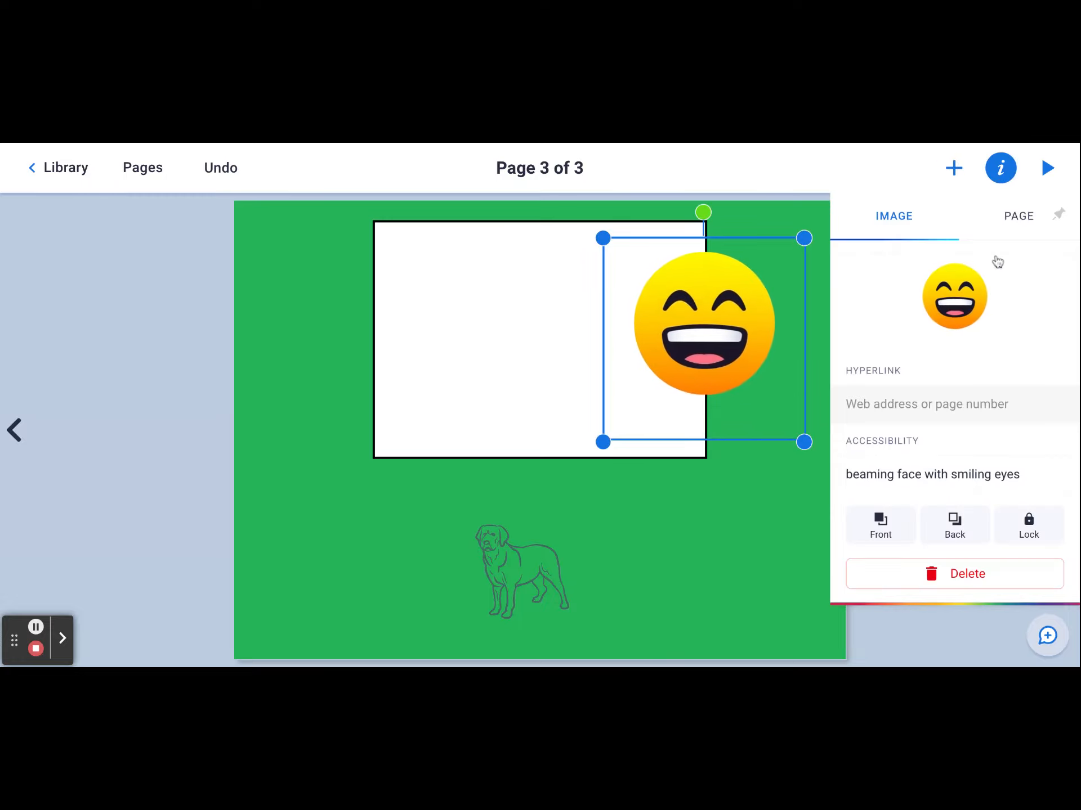
left_click(1031, 529)
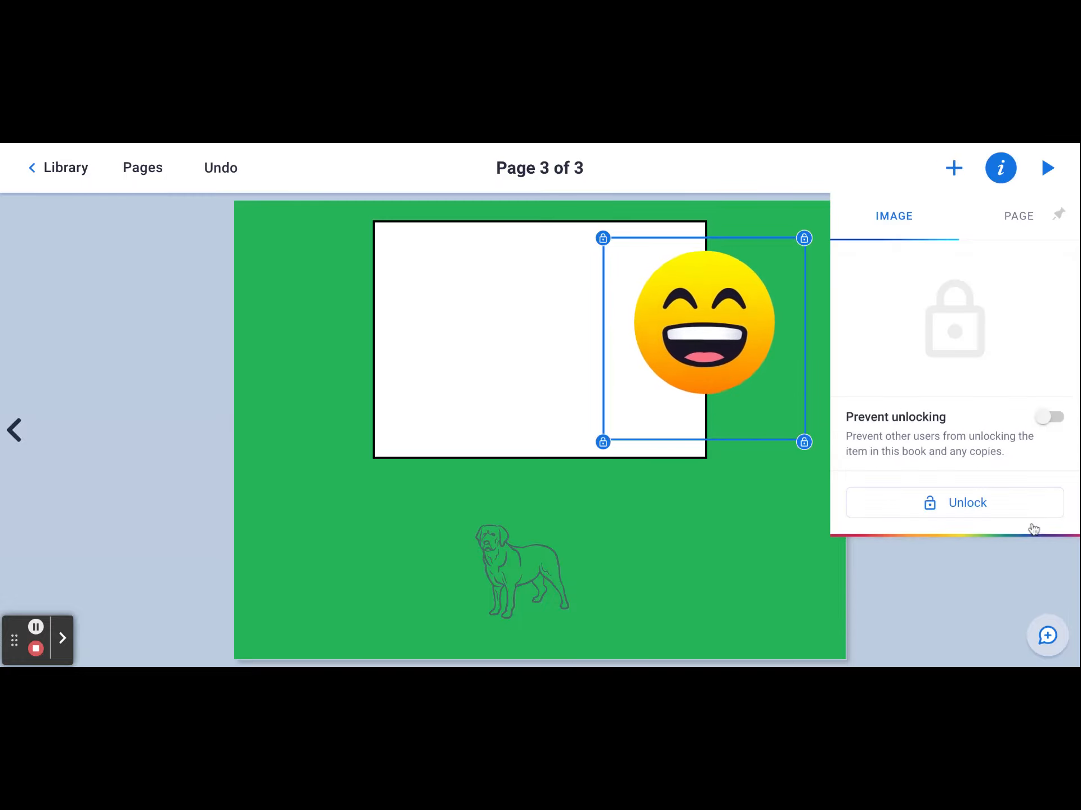
left_click(749, 581)
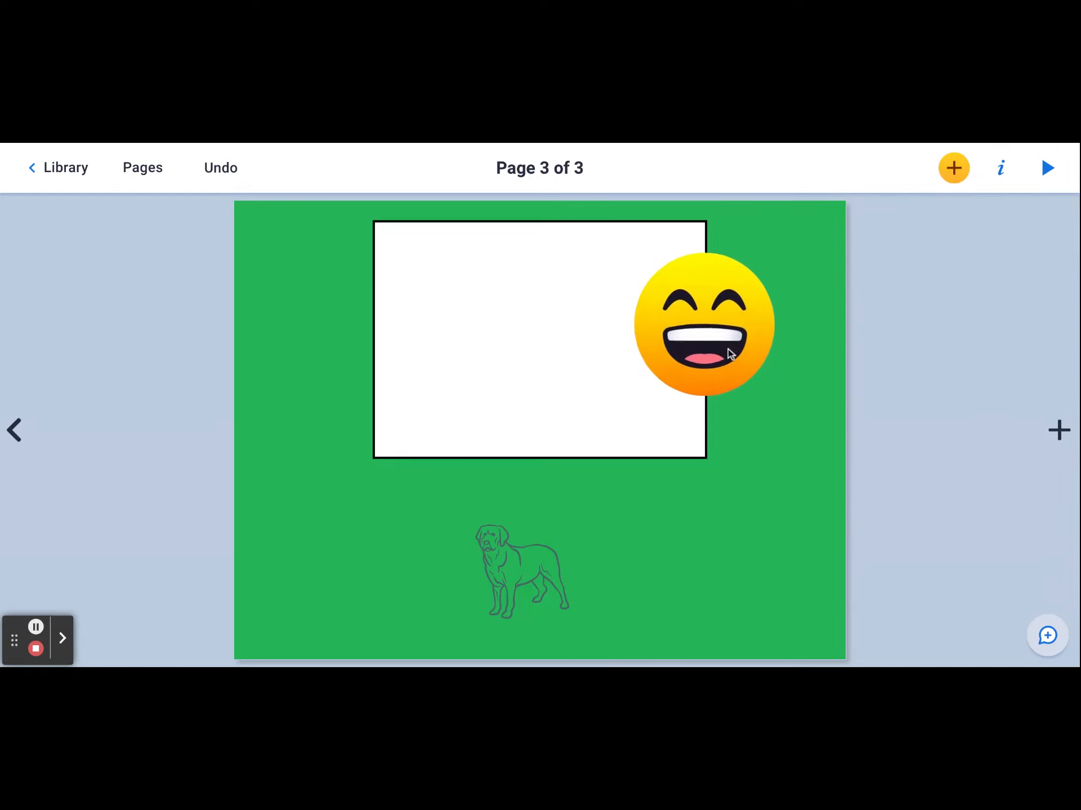